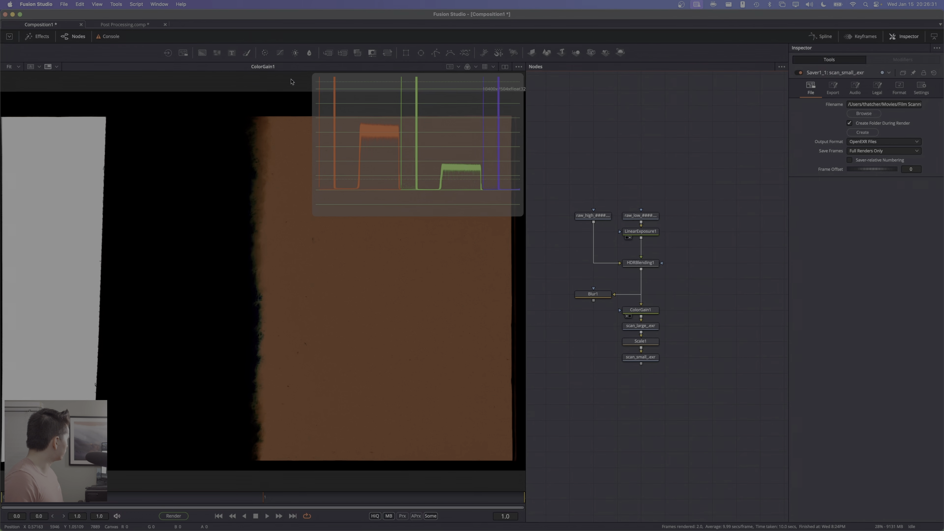
Save the composition in the Film Scanning Demo folder as "post processing.comp"
{"action": "left_click_drag", "start_coordinate": [706, 251], "coordinate": [701, 268]}
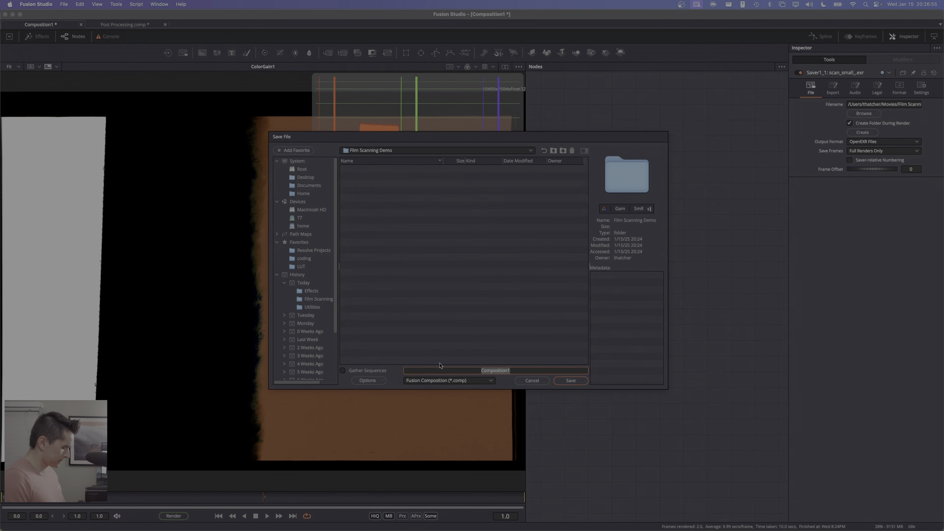
{"action": "type", "text": "post processing.com"}
{"action": "key", "text": "Return"}
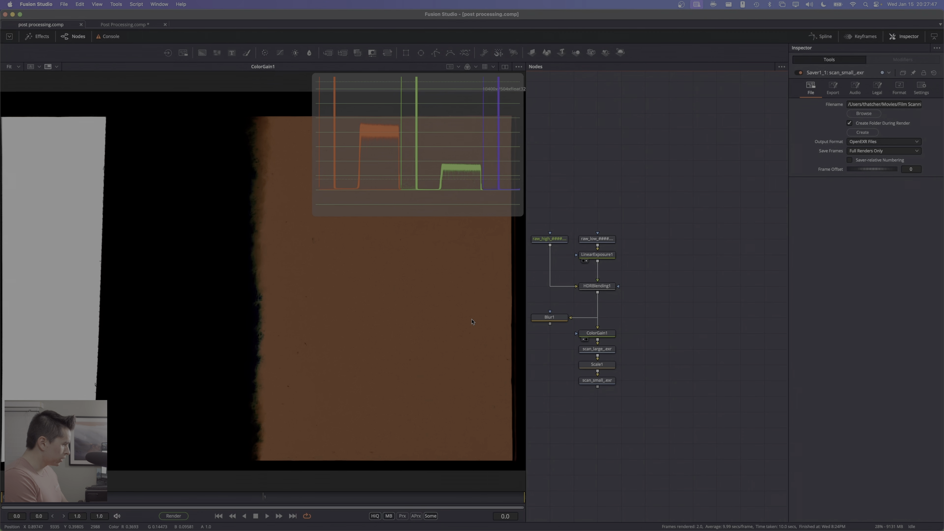
Switch to Finder and bring the scan_large and scan_small EXR files from Film Scanning Demo into Fusion's node graph as loaders
{"action": "key", "text": "super+Tab"}
{"action": "key", "text": "super+Tab"}
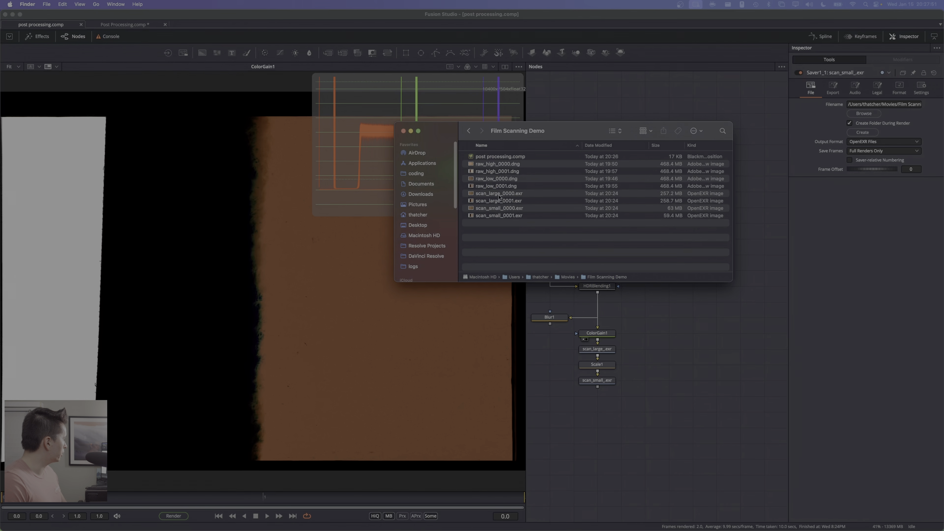
{"action": "left_click", "coordinate": [504, 195]}
{"action": "left_click", "coordinate": [506, 215], "text": "shift"}
{"action": "left_click_drag", "start_coordinate": [506, 212], "coordinate": [691, 303]}
Delete the duplicate loaders, keeping one scan_large and one scan_small loader, and arrange the two side by side
{"action": "left_click_drag", "start_coordinate": [777, 349], "coordinate": [645, 311]}
{"action": "key", "text": "Delete"}
{"action": "key", "text": "Delete"}
{"action": "left_click_drag", "start_coordinate": [759, 270], "coordinate": [593, 239]}
{"action": "key", "text": "Delete"}
{"action": "left_click", "coordinate": [594, 241]}
{"action": "left_click_drag", "start_coordinate": [713, 244], "coordinate": [666, 244]}
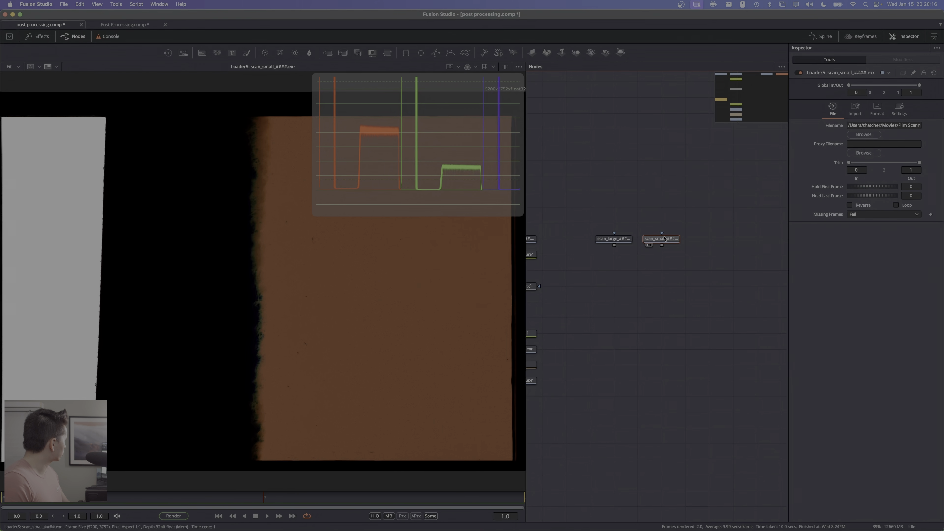
Switch to Finder to compare the file sizes of the scan_large and scan_small EXR images, and return to Fusion
{"action": "key", "text": "super+Tab"}
{"action": "left_click", "coordinate": [645, 210]}
{"action": "left_click", "coordinate": [645, 217]}
{"action": "left_click", "coordinate": [645, 210]}
{"action": "left_click", "coordinate": [653, 195]}
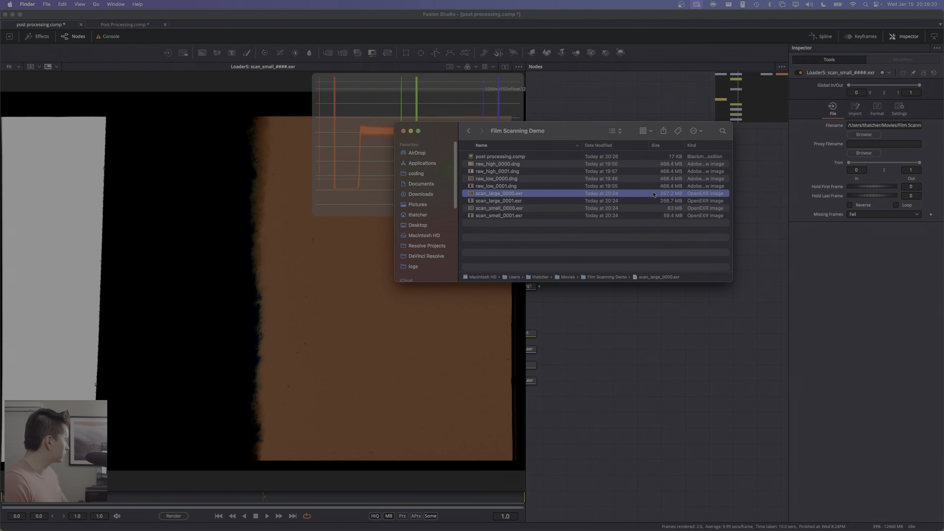
{"action": "left_click", "coordinate": [656, 208]}
{"action": "key", "text": "super+Tab"}
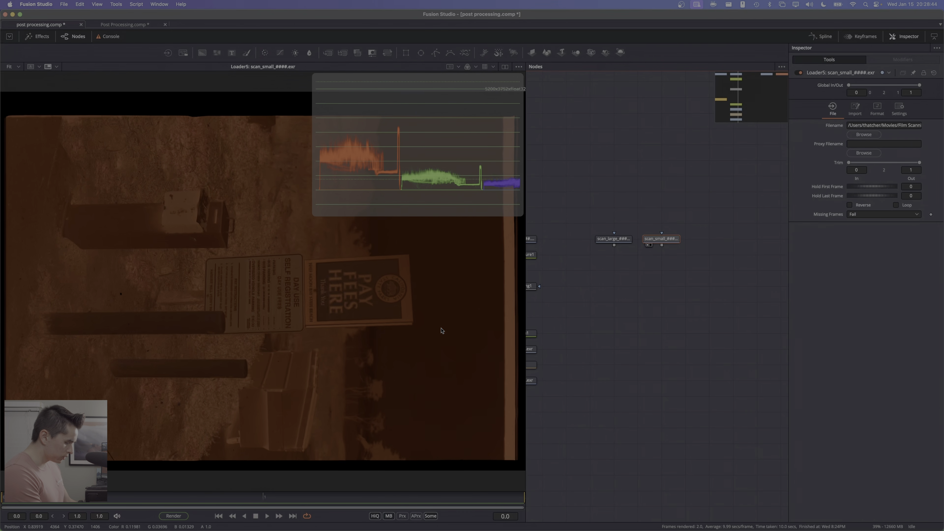
Go to frame 1, add a Color Gain node after the scan_small loader, display it in the viewer and place it below the loader
{"action": "key", "text": "Right"}
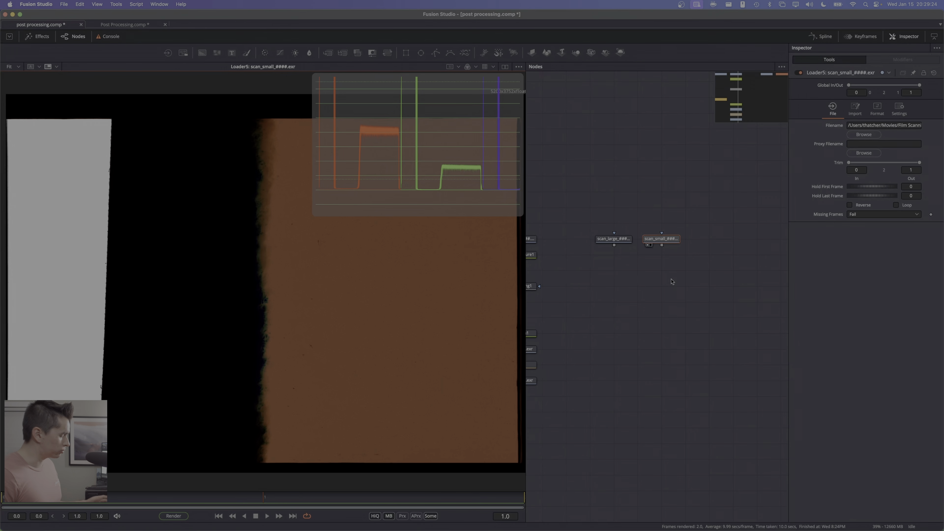
{"action": "left_click", "coordinate": [697, 272]}
{"action": "key", "text": "shift+space"}
{"action": "key", "text": "Return"}
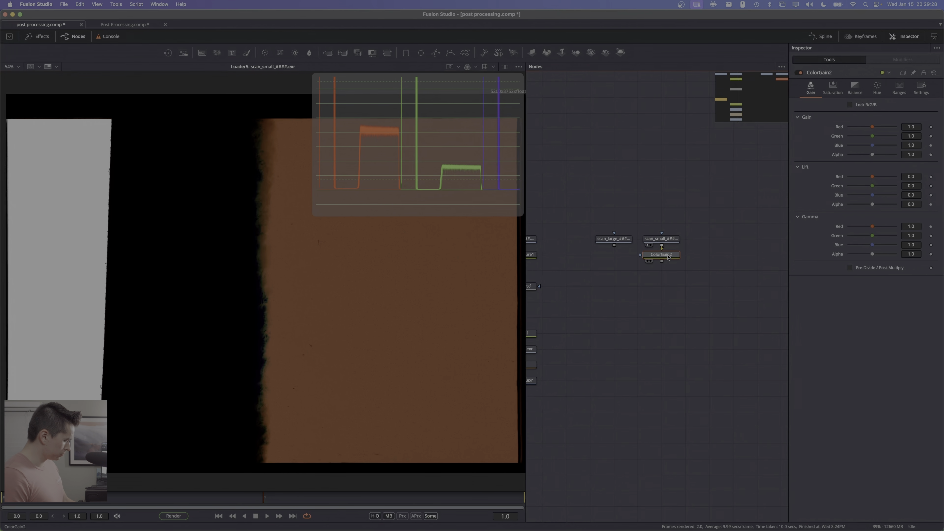
{"action": "key", "text": "1"}
{"action": "left_click_drag", "start_coordinate": [667, 257], "coordinate": [664, 277]}
{"action": "left_click_drag", "start_coordinate": [585, 319], "coordinate": [656, 318]}
{"action": "scroll", "coordinate": [648, 284], "scroll_direction": "right", "scroll_amount": 5}
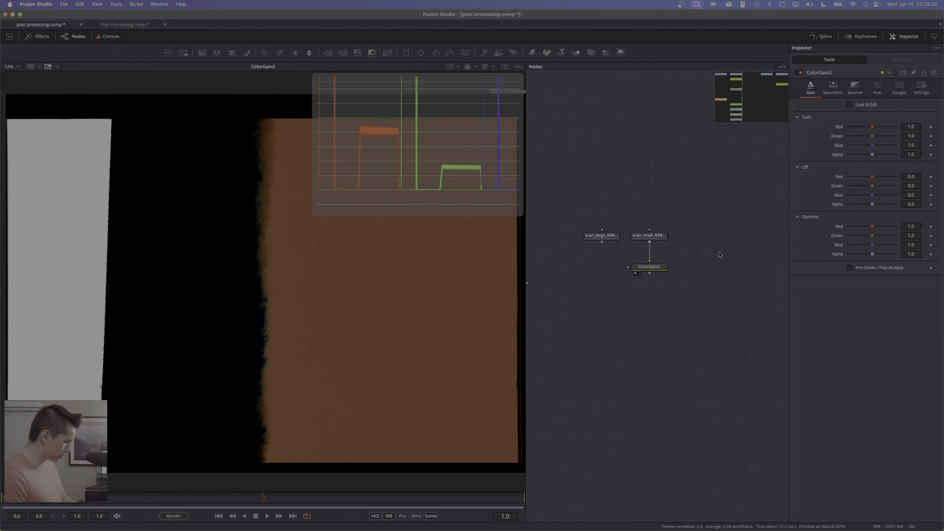
Branch a Blur node off the scan_small loader, display it in the viewer and set its blur size to 20.5
{"action": "key", "text": "Return"}
{"action": "left_click_drag", "start_coordinate": [650, 242], "coordinate": [729, 254]}
{"action": "key", "text": "1"}
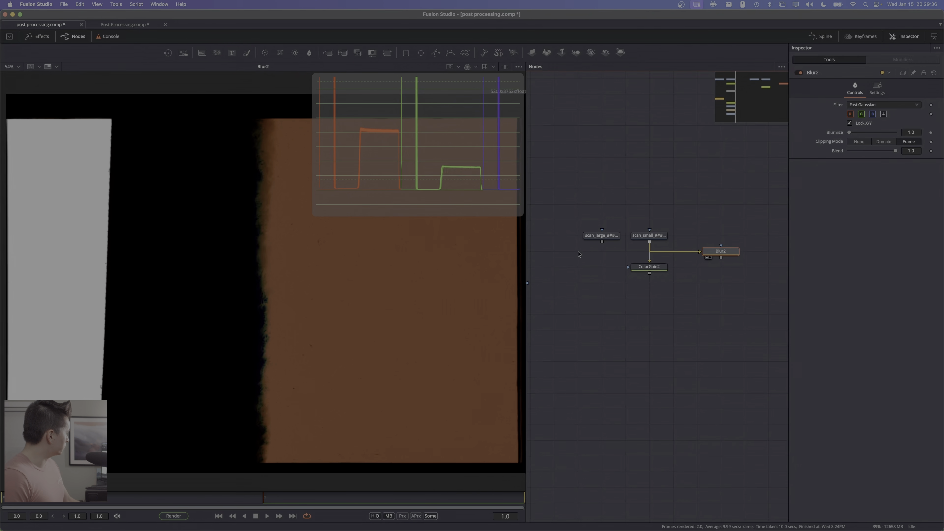
{"action": "left_click_drag", "start_coordinate": [850, 133], "coordinate": [857, 133]}
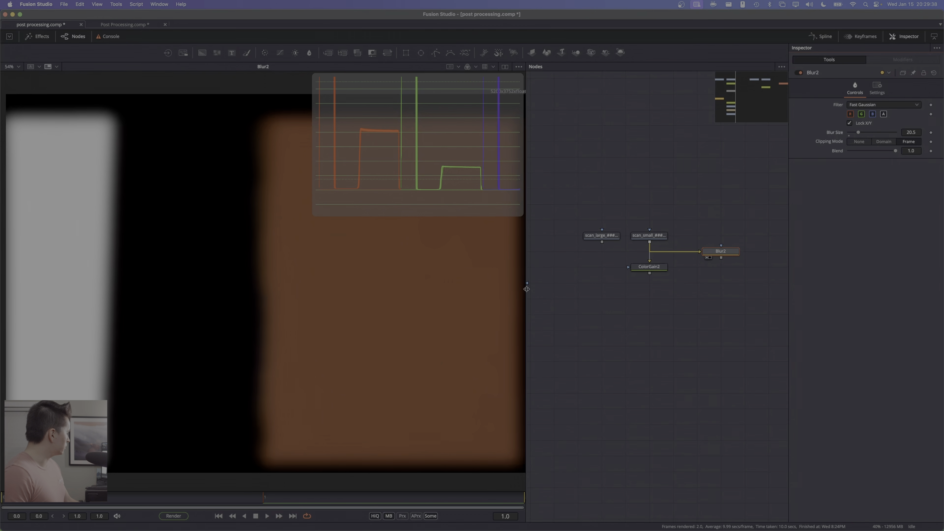
Set the Color Gain node's red gain to 1.0/.4121, green to 1.0/.16018 and blue to 1.0/.09802, and display its output
{"action": "left_click", "coordinate": [654, 266]}
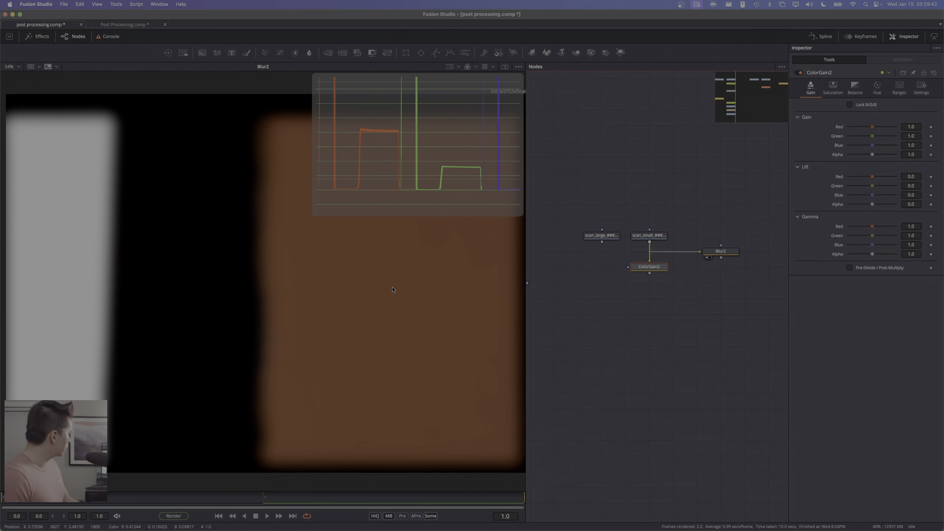
{"action": "left_click", "coordinate": [919, 127]}
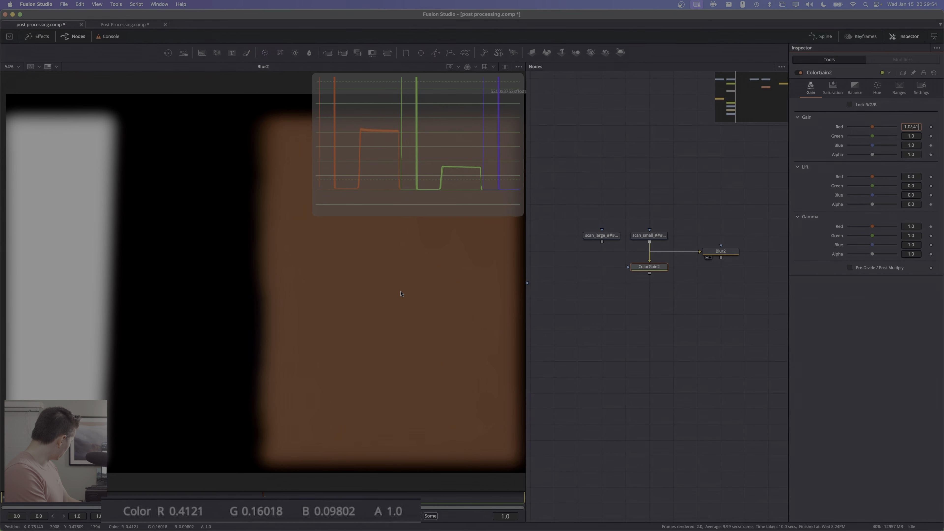
{"action": "key", "text": "Tab"}
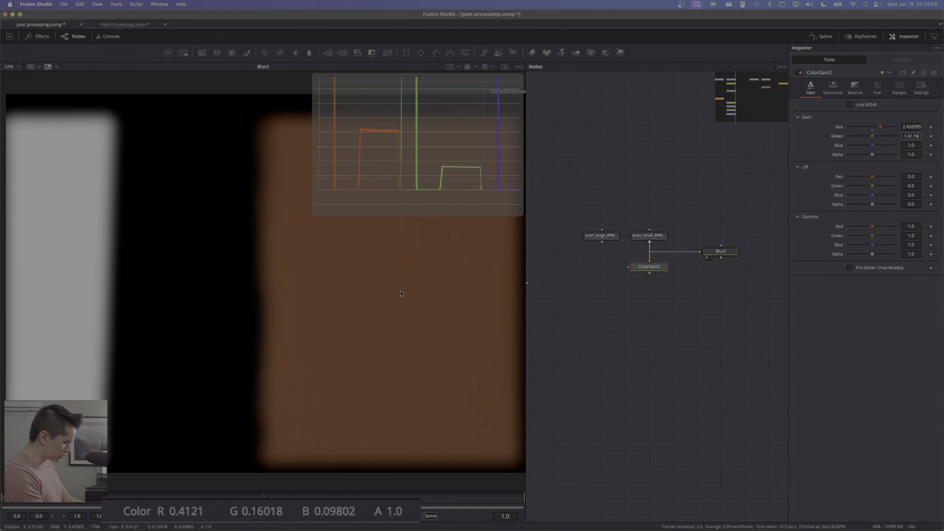
{"action": "type", "text": "1.0/.16018"}
{"action": "key", "text": "Tab"}
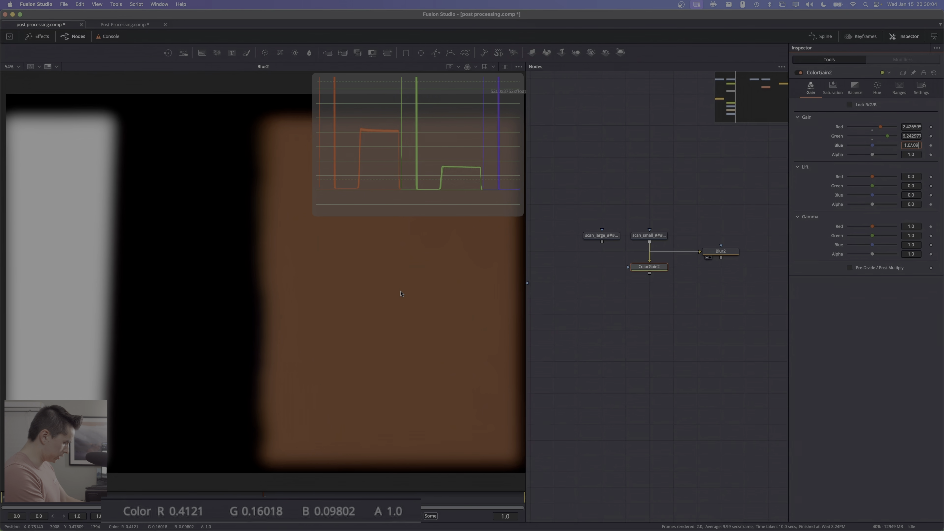
{"action": "key", "text": "Return"}
{"action": "key", "text": "1"}
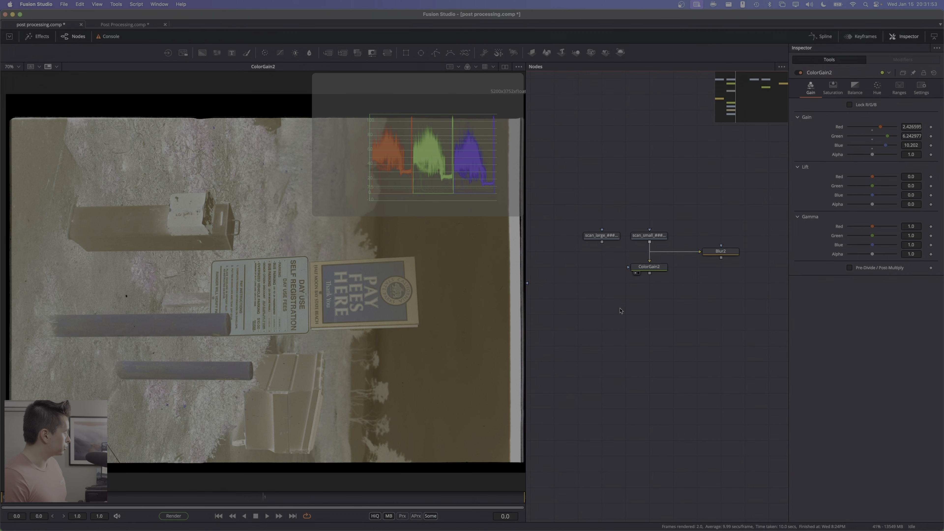
{"action": "key", "text": "Return"}
{"action": "left_click_drag", "start_coordinate": [871, 128], "coordinate": [874, 137]}
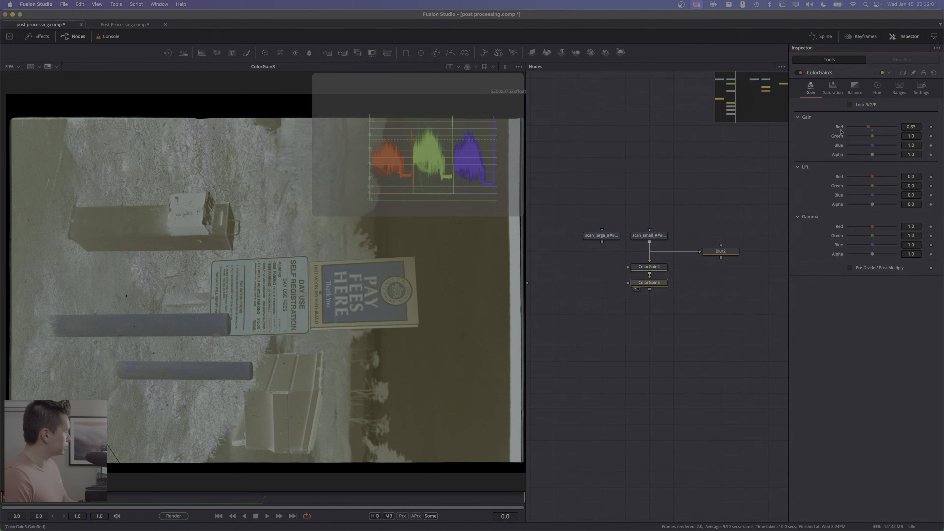
{"action": "double_click", "coordinate": [842, 128]}
{"action": "key", "text": "Delete"}
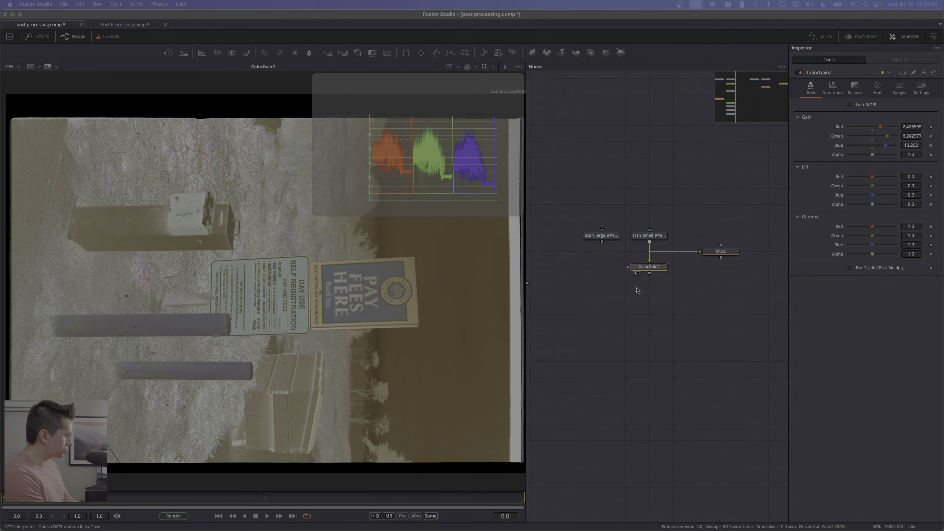
Add a DCTL Interpreter node after the Color Gain node and load Printer Lights.dctl from the Utilities folder into it
{"action": "key", "text": "Return"}
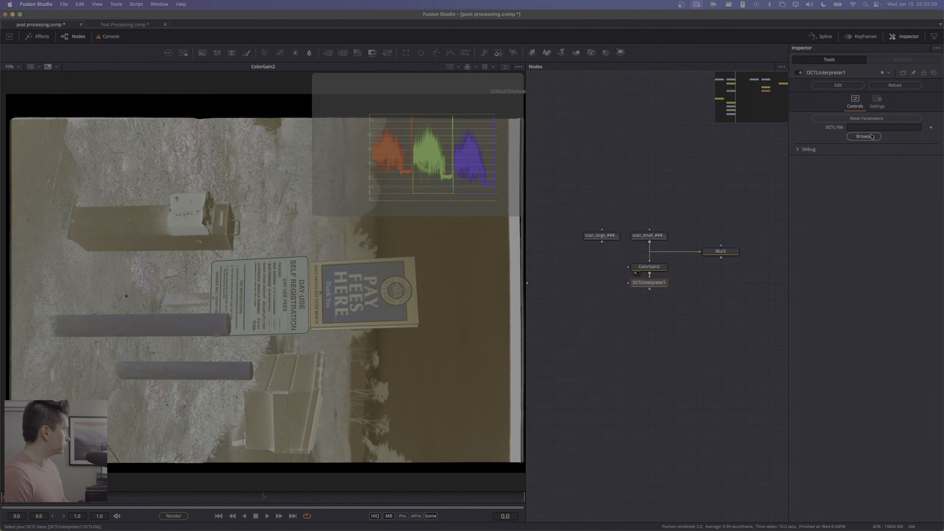
{"action": "left_click", "coordinate": [863, 136]}
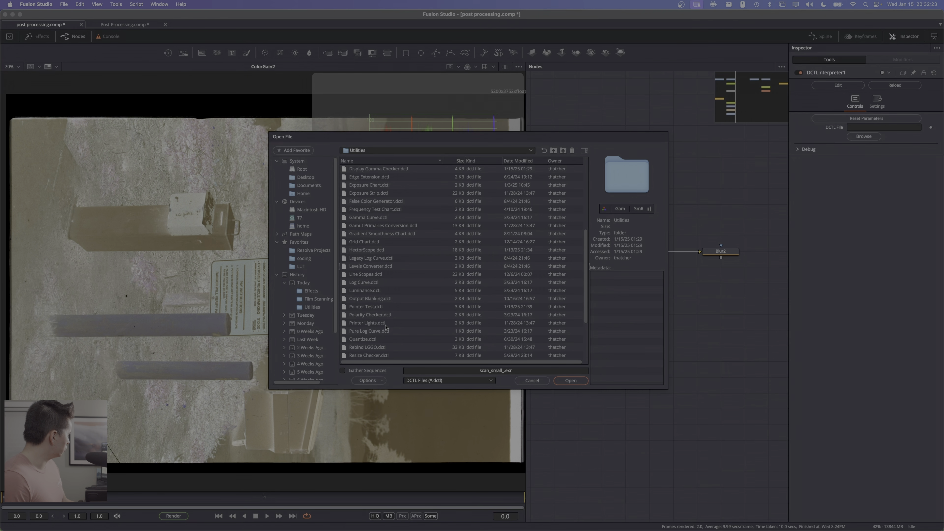
{"action": "left_click", "coordinate": [386, 325]}
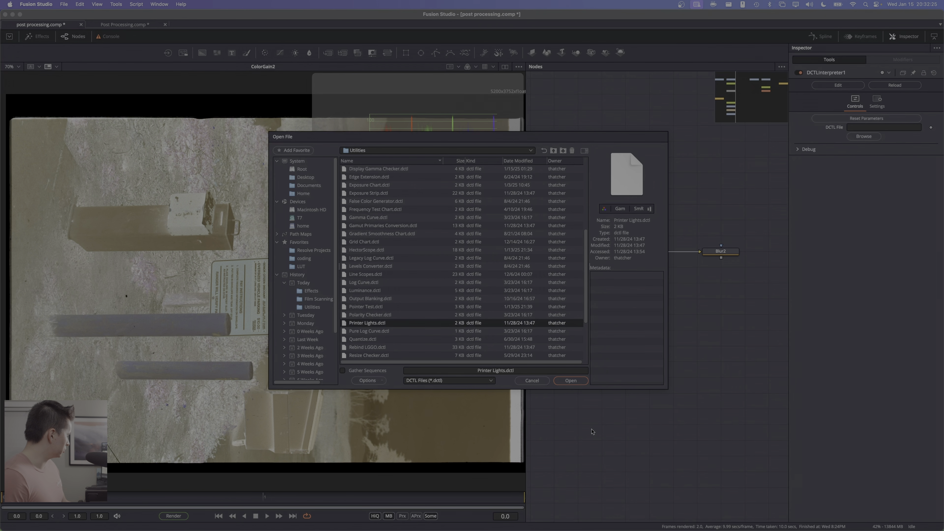
{"action": "left_click", "coordinate": [570, 381]}
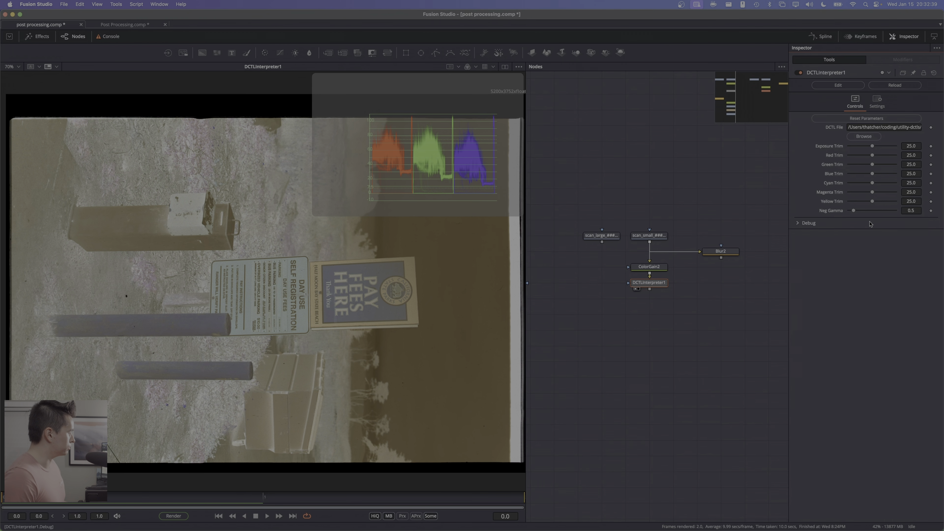
Set the Printer Lights Neg Gamma to 1.0
{"action": "left_click", "coordinate": [918, 211]}
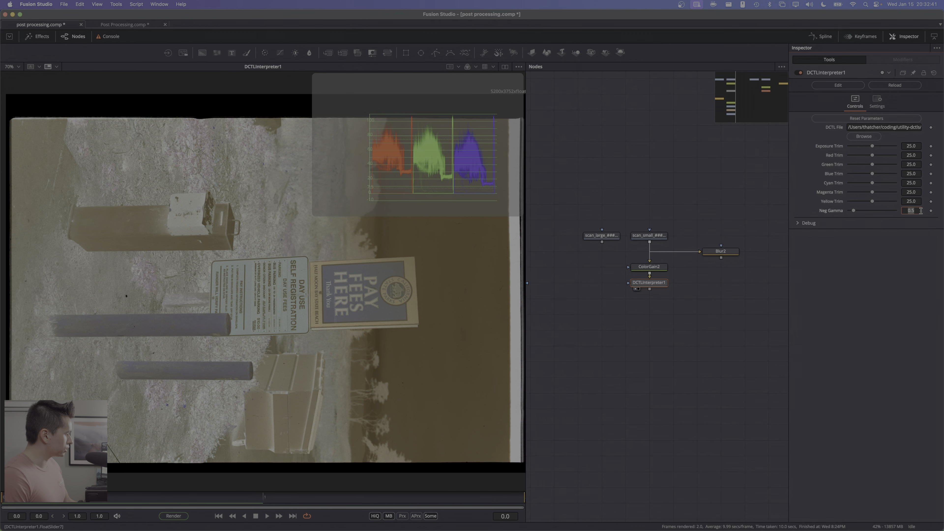
{"action": "key", "text": "Return"}
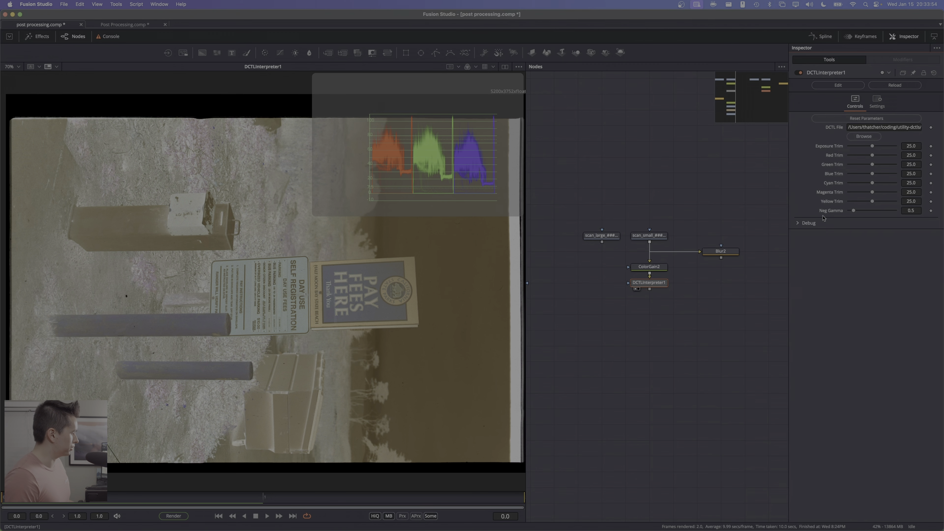
{"action": "double_click", "coordinate": [916, 211]}
{"action": "type", "text": "1"}
{"action": "key", "text": "Return"}
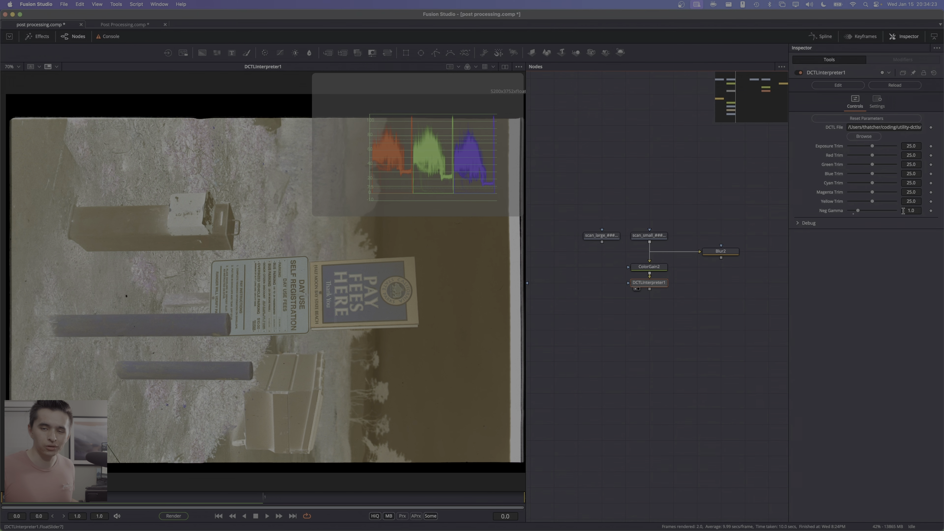
Add frame 0 keyframes to the DCTL node's exposure, red, green, blue, cyan, magenta and yellow trims
{"action": "left_click", "coordinate": [638, 267]}
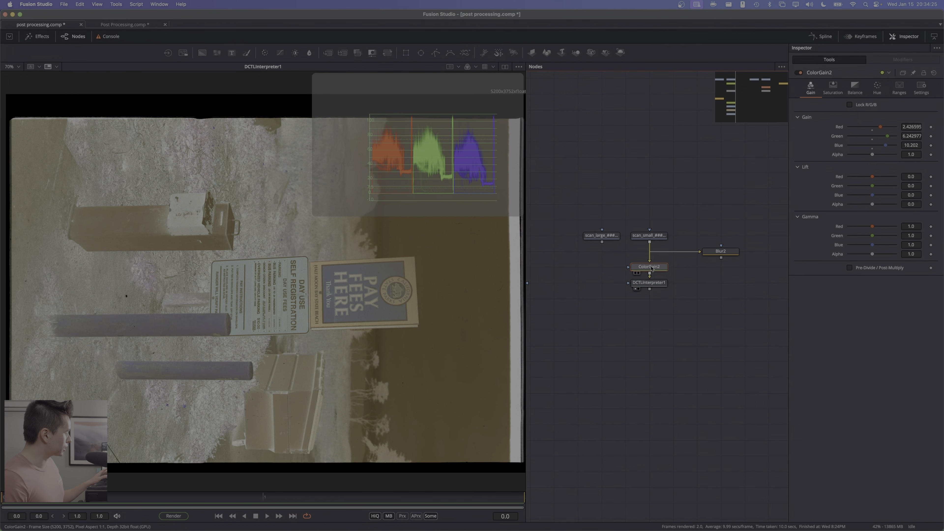
{"action": "left_click", "coordinate": [663, 282]}
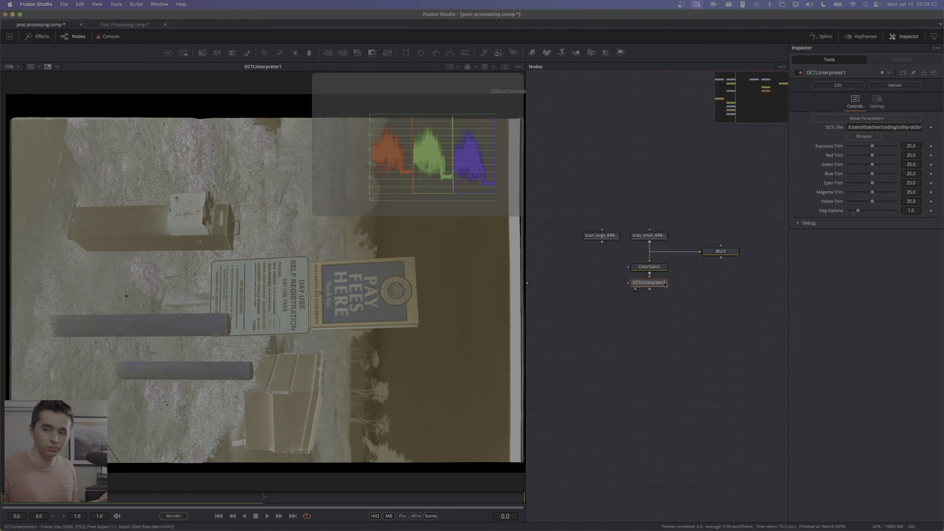
{"action": "mouse_move", "coordinate": [664, 284]}
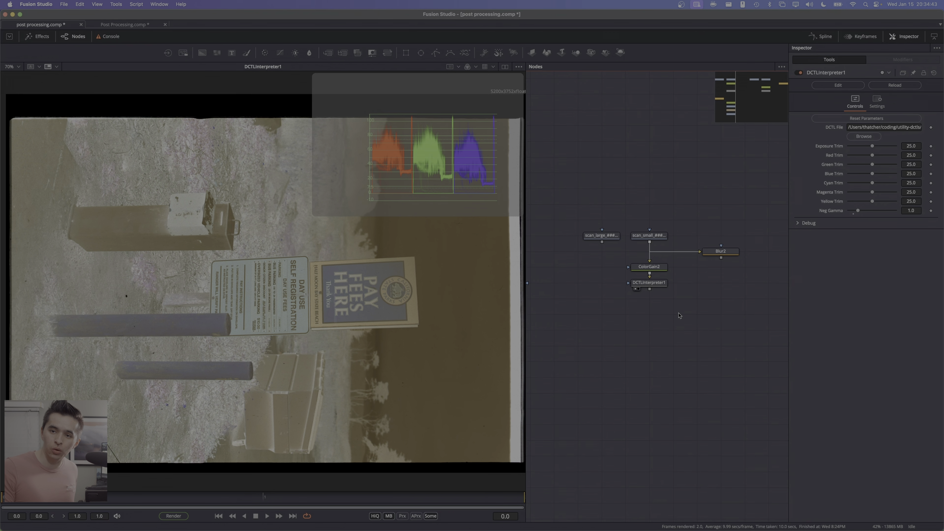
{"action": "left_click", "coordinate": [931, 147]}
{"action": "left_click", "coordinate": [930, 173]}
{"action": "left_click", "coordinate": [931, 183]}
{"action": "left_click", "coordinate": [931, 192]}
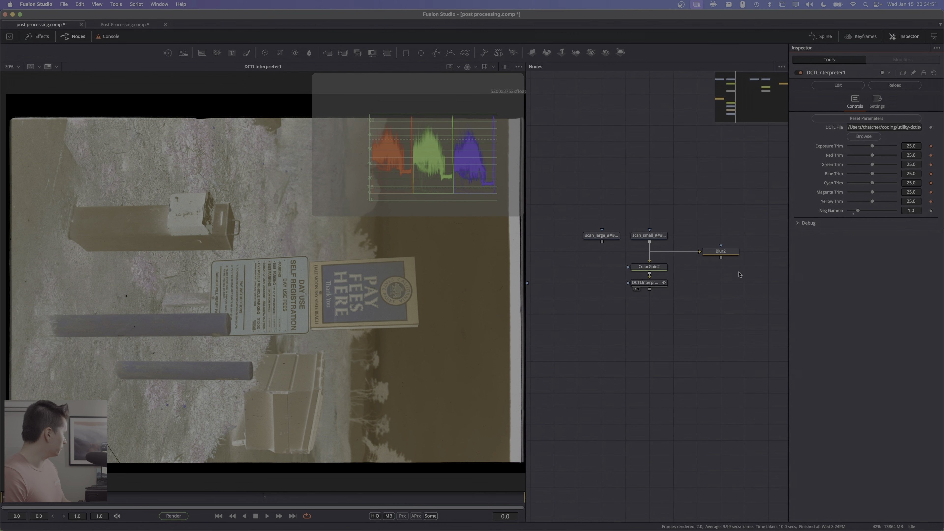
Go to frame 1 and keyframe all seven trims of the DCTL node, from Exposure Trim to Yellow Trim
{"action": "left_click", "coordinate": [519, 505]}
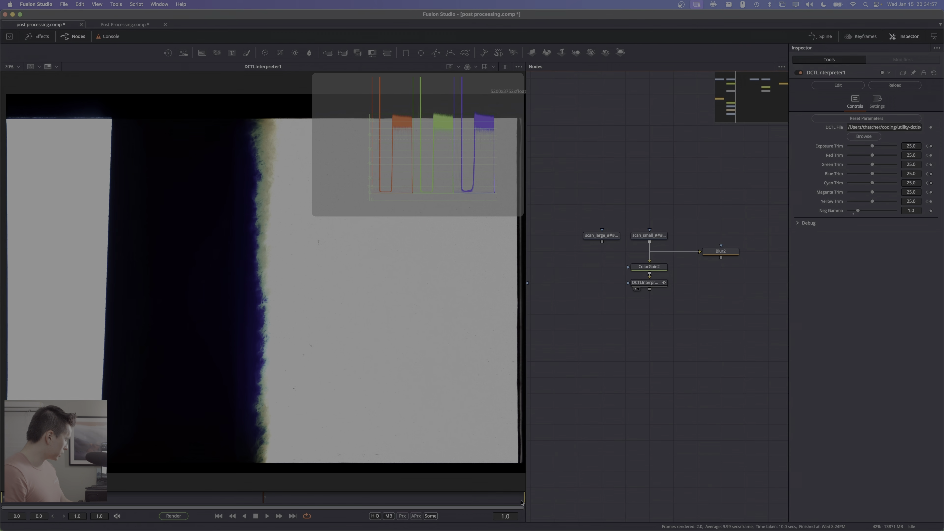
{"action": "left_click", "coordinate": [931, 146]}
{"action": "left_click", "coordinate": [931, 155]}
{"action": "left_click", "coordinate": [931, 164]}
{"action": "left_click", "coordinate": [931, 174]}
{"action": "left_click", "coordinate": [931, 183]}
{"action": "left_click", "coordinate": [930, 192]}
{"action": "left_click", "coordinate": [930, 202]}
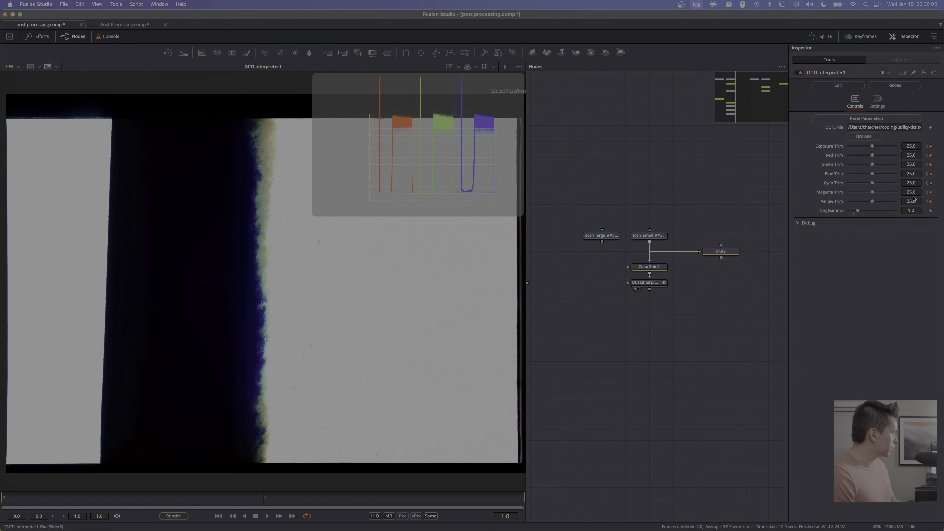
Open the keyframe timeline and move the DCTL node's frame 1 trim keyframes to frame 3
{"action": "left_click", "coordinate": [867, 37]}
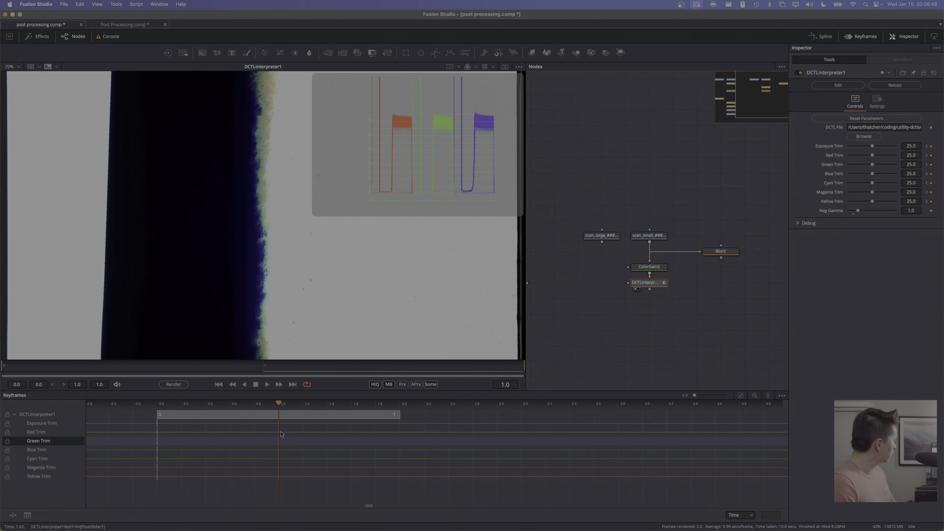
{"action": "left_click_drag", "start_coordinate": [305, 493], "coordinate": [518, 424]}
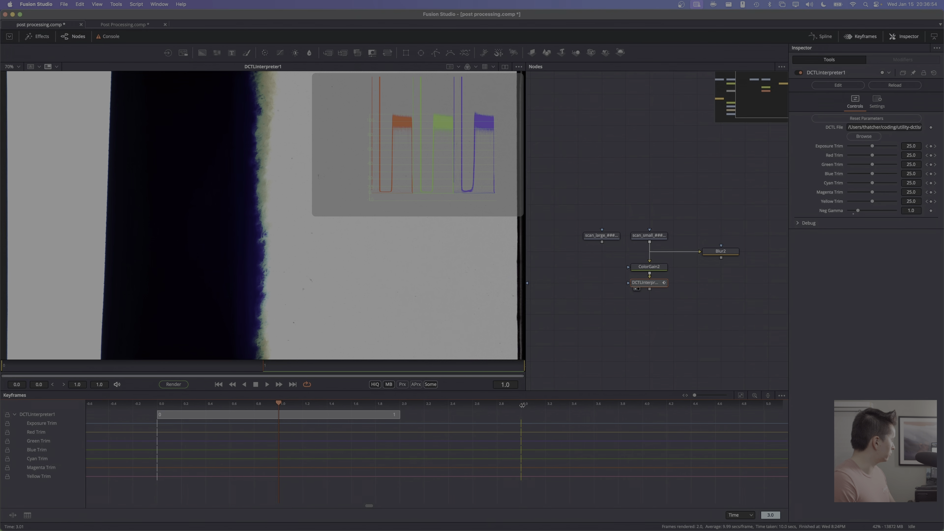
Export the Exposure Trim spline as samples, overwriting the existing file DCTLInterpreter1ExposureTrim.spl in the Settings folder
{"action": "left_click_drag", "start_coordinate": [545, 498], "coordinate": [107, 421]}
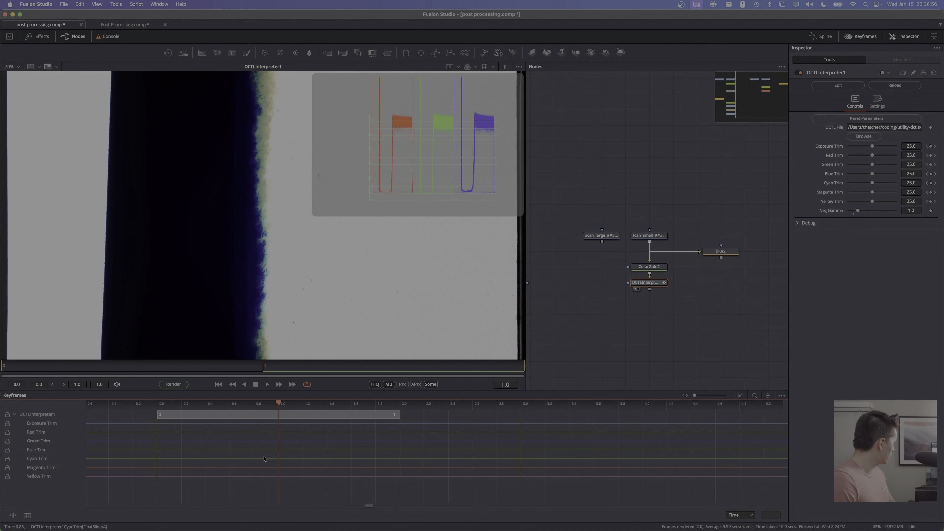
{"action": "right_click", "coordinate": [40, 425]}
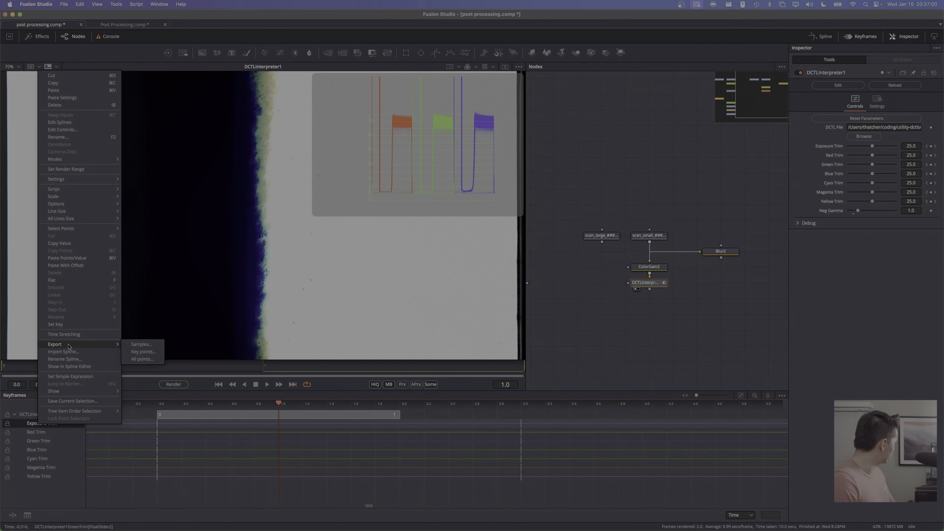
{"action": "left_click", "coordinate": [138, 344]}
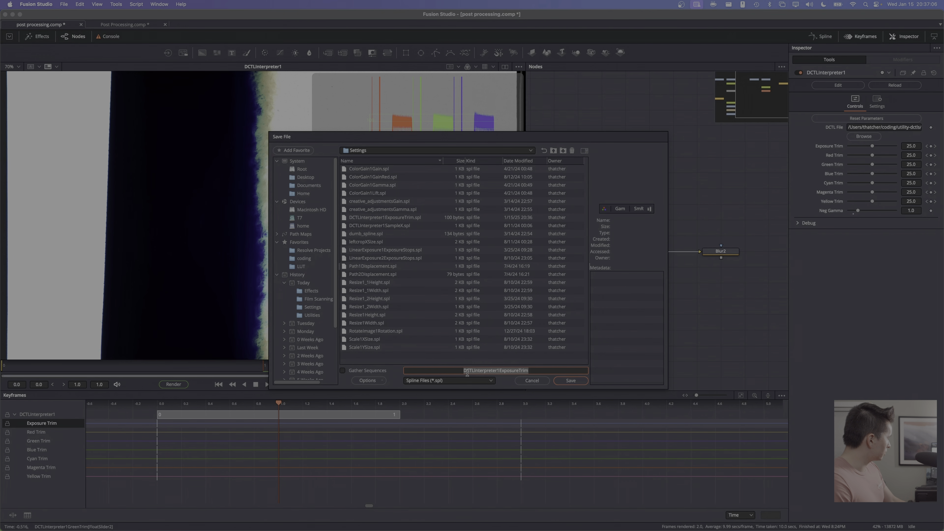
{"action": "left_click", "coordinate": [570, 380]}
{"action": "left_click", "coordinate": [538, 283]}
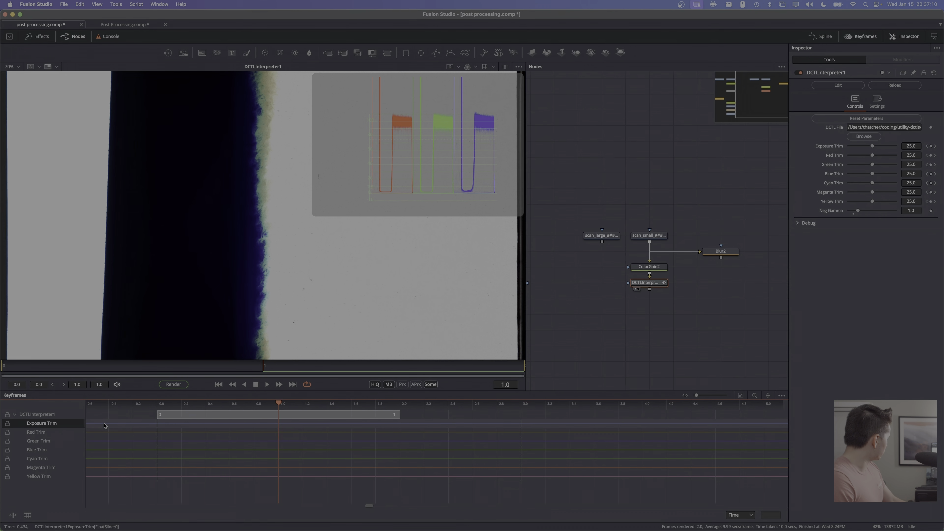
Import the spline file DCTLInterpreter1ExposureTrim.spl back into the Exposure Trim
{"action": "right_click", "coordinate": [62, 425]}
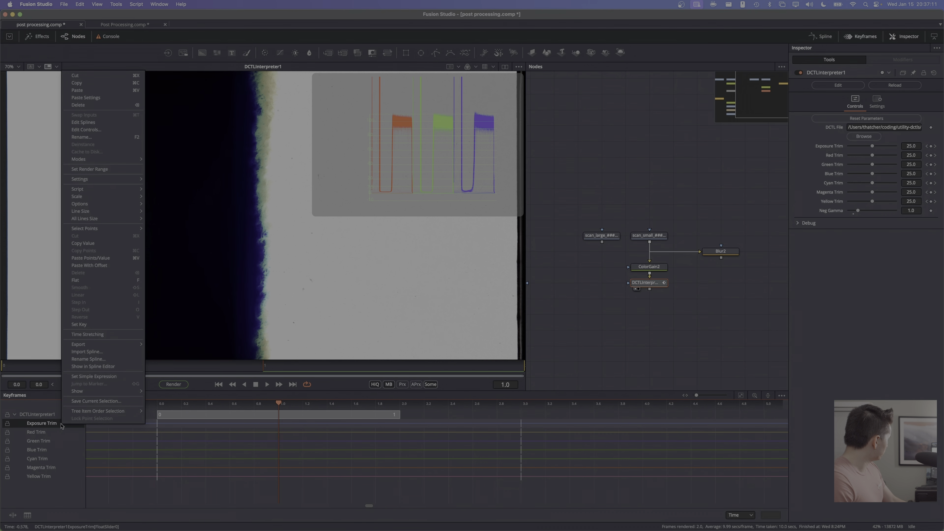
{"action": "left_click", "coordinate": [97, 352]}
{"action": "left_click", "coordinate": [388, 218]}
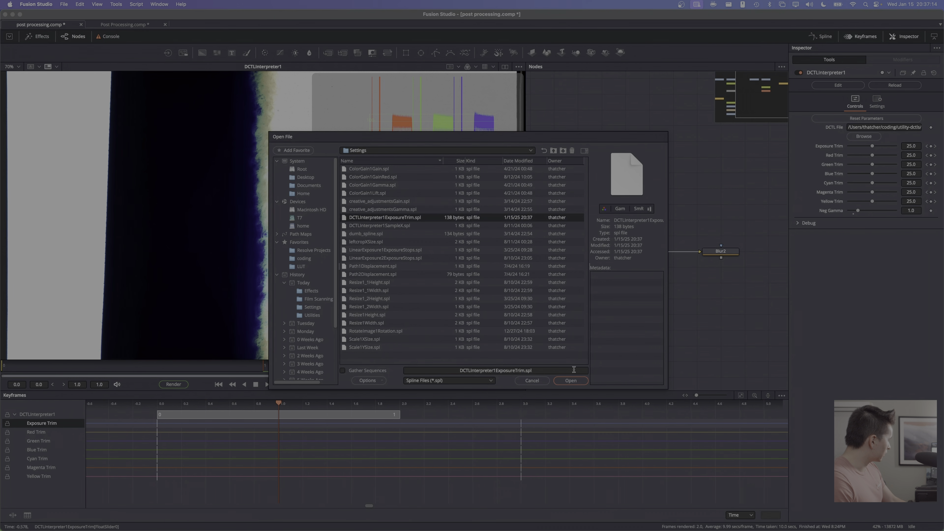
{"action": "left_click", "coordinate": [571, 380]}
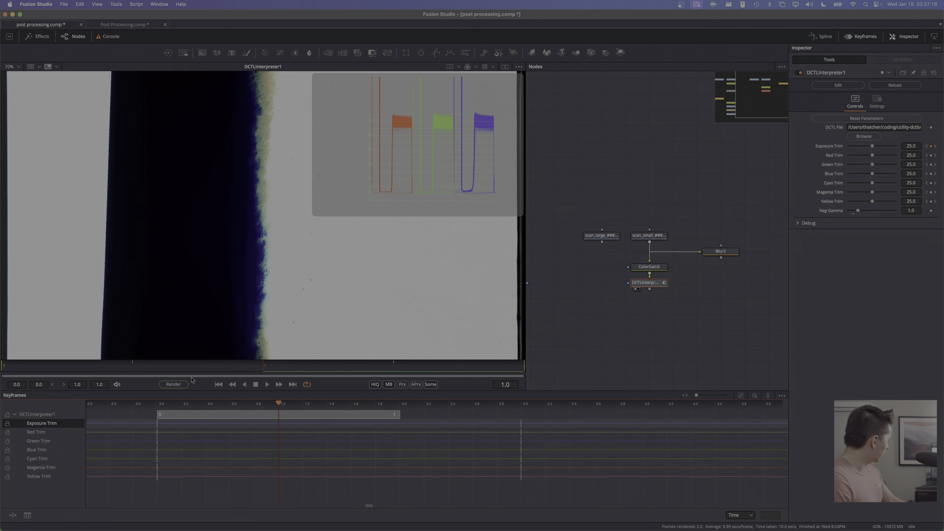
Set the Exposure Trim to 24.05 at frame 1 and compare frames 0 and 1
{"action": "left_click", "coordinate": [134, 364]}
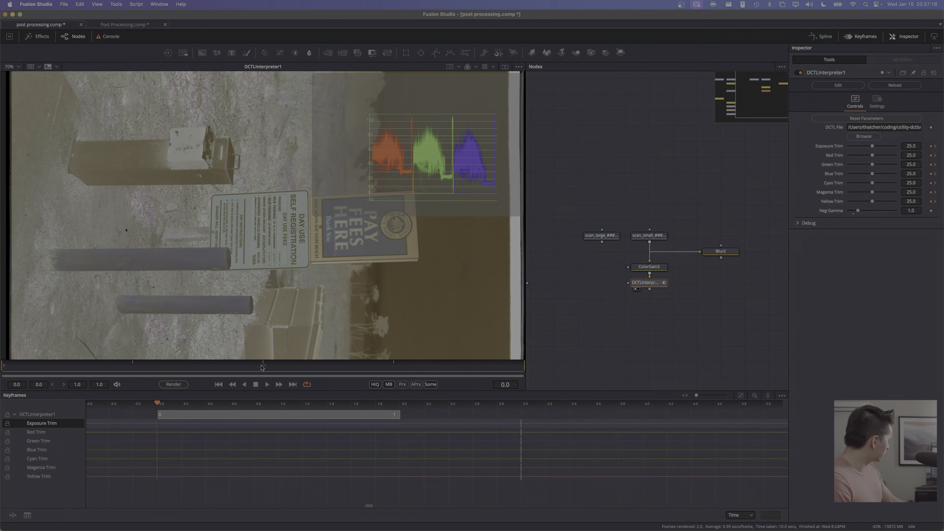
{"action": "left_click", "coordinate": [261, 367]}
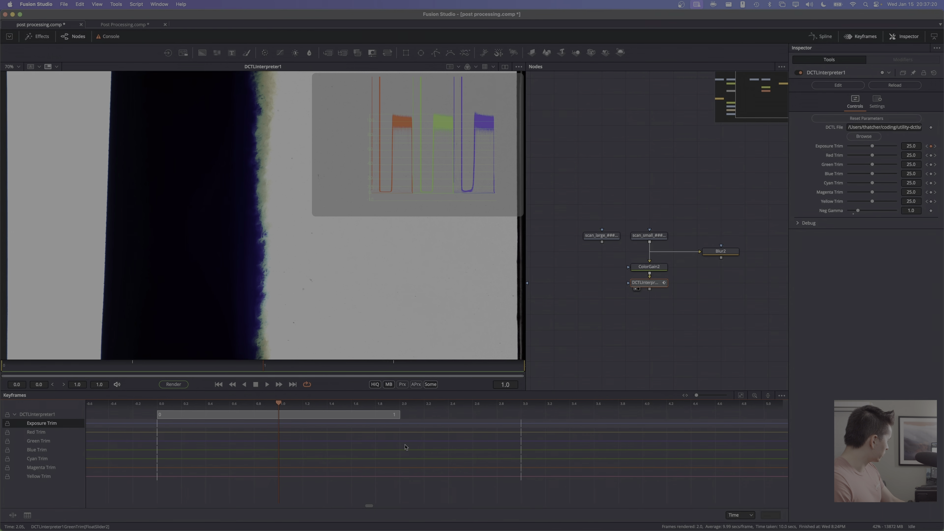
{"action": "scroll", "coordinate": [405, 446], "scroll_direction": "right", "scroll_amount": 3}
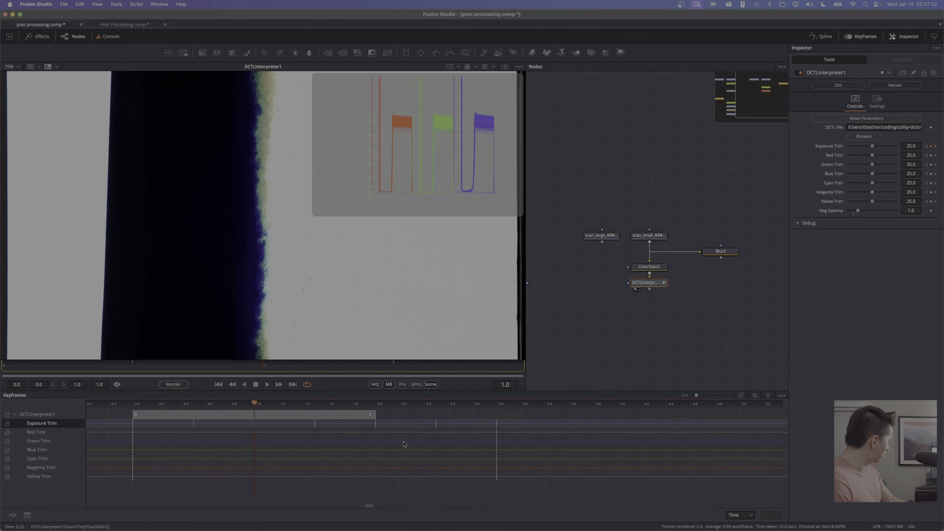
{"action": "left_click", "coordinate": [448, 450]}
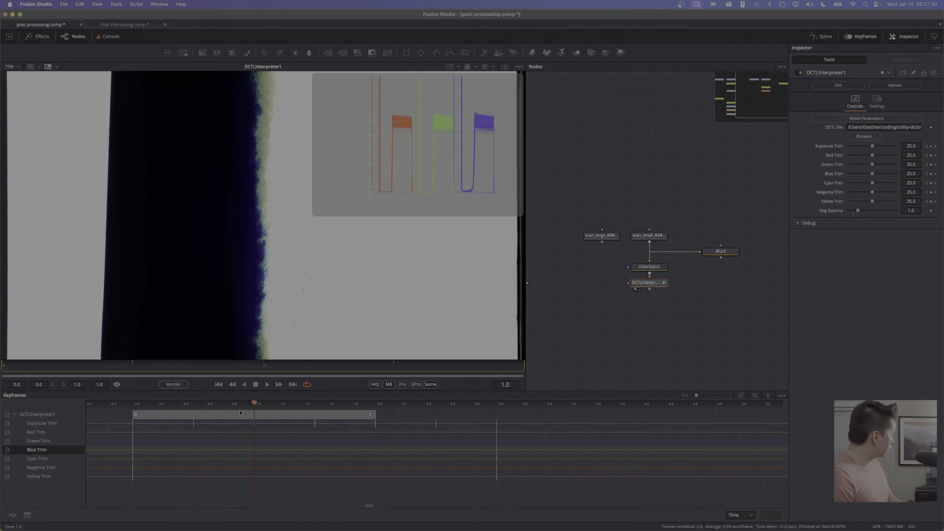
{"action": "key", "text": "Left"}
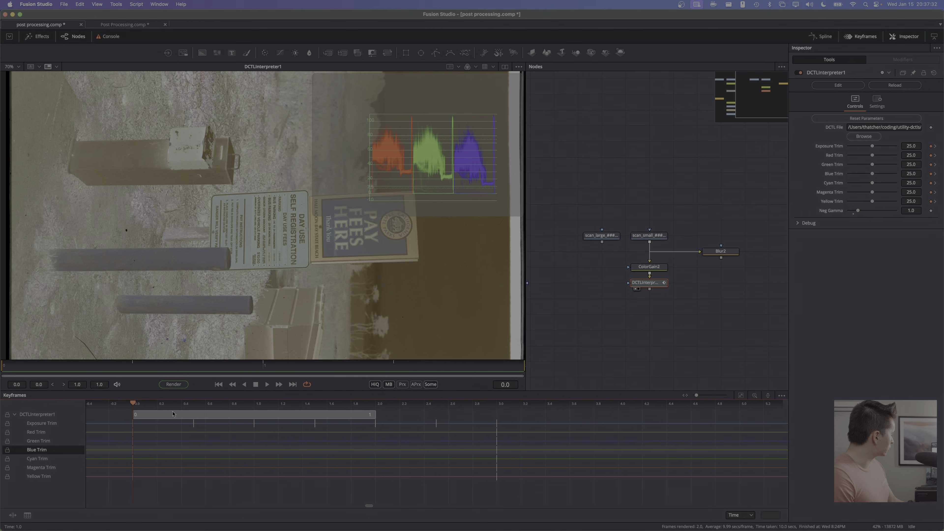
{"action": "key", "text": "Right"}
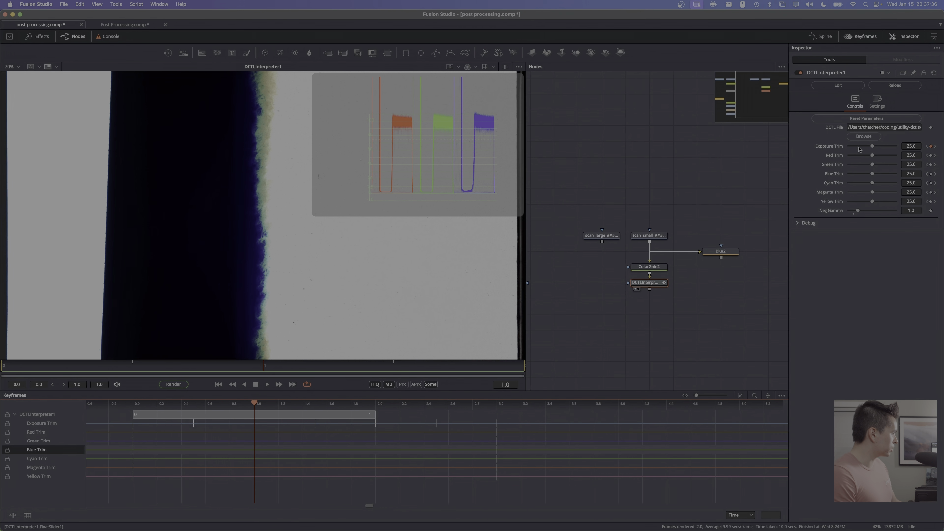
{"action": "left_click_drag", "start_coordinate": [911, 147], "coordinate": [860, 174]}
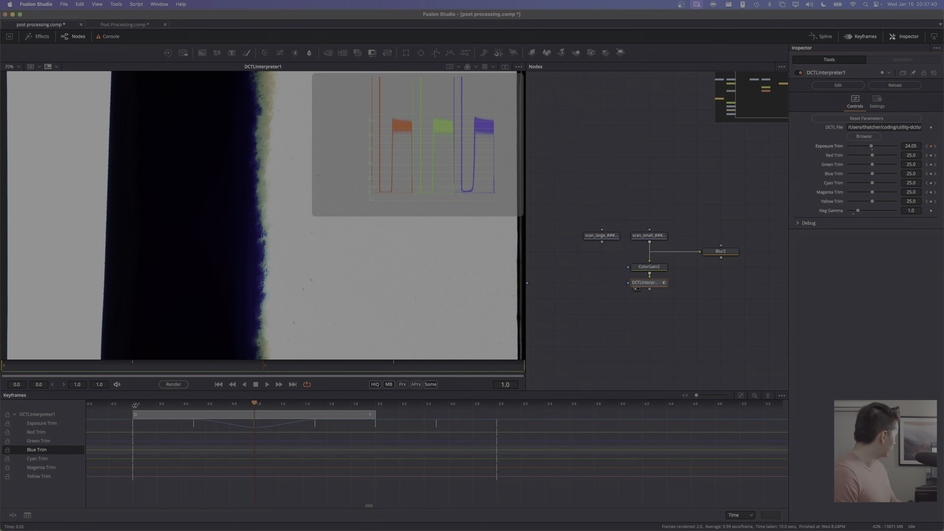
{"action": "left_click", "coordinate": [170, 405]}
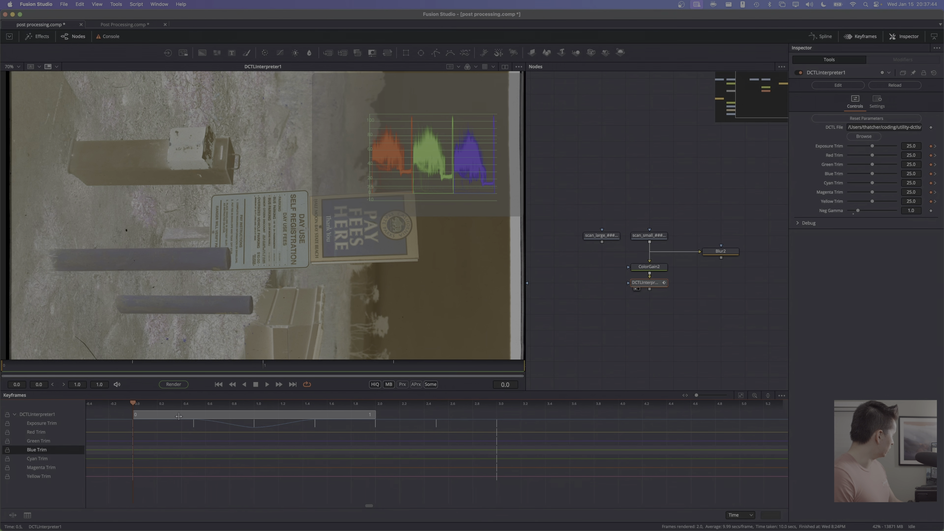
{"action": "left_click_drag", "start_coordinate": [134, 406], "coordinate": [224, 404]}
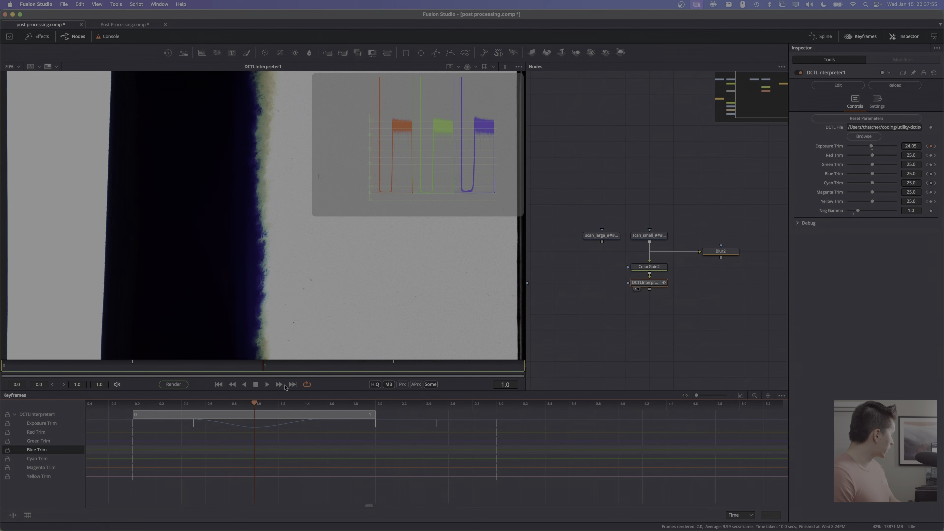
Import the spline file DCTLInterpreter1ExposureTrim.spl into the Red Trim
{"action": "right_click", "coordinate": [46, 439]}
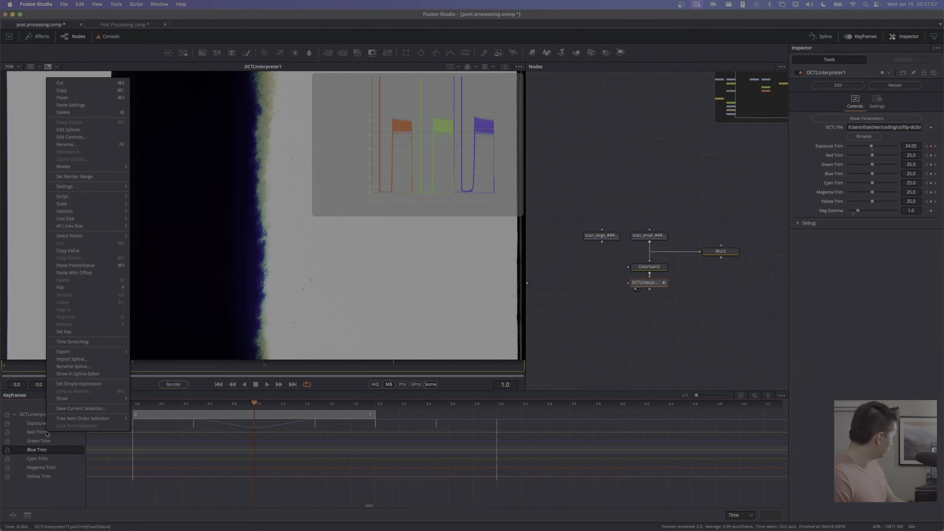
{"action": "left_click", "coordinate": [92, 363]}
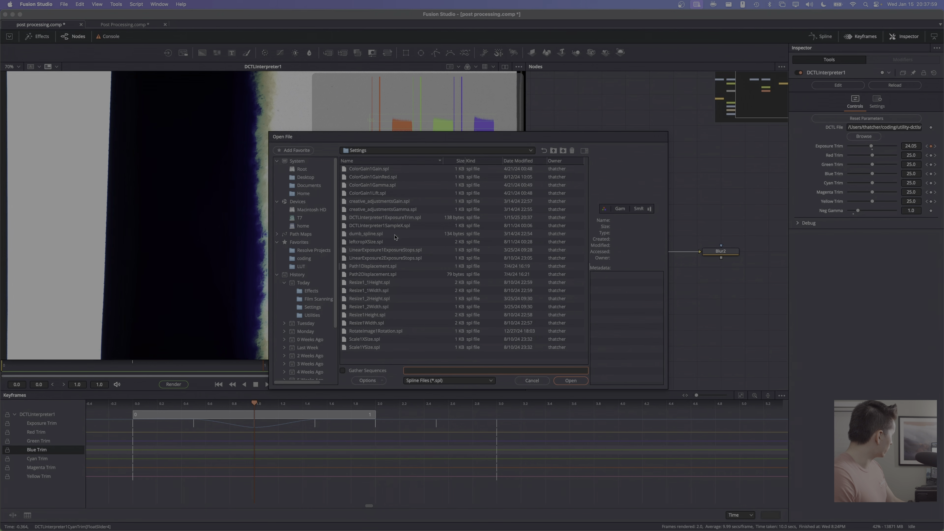
{"action": "left_click", "coordinate": [406, 217]}
{"action": "left_click", "coordinate": [570, 380]}
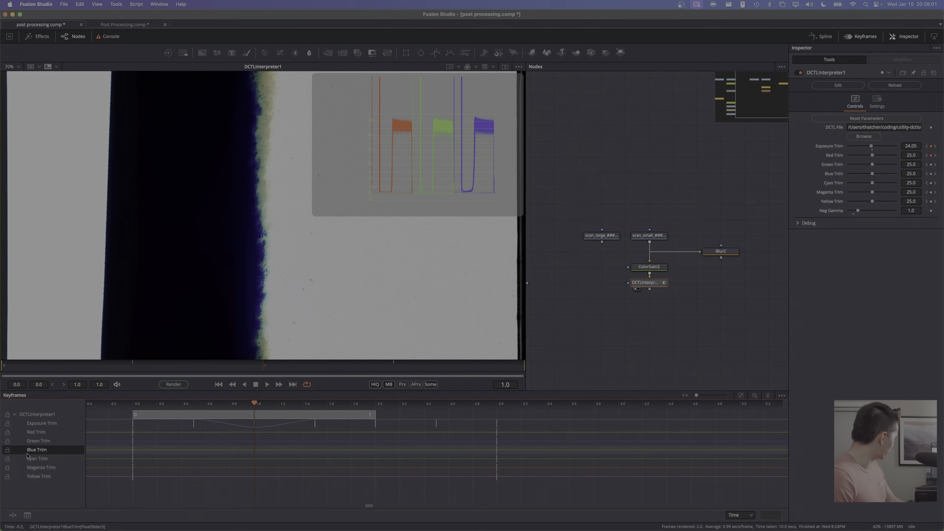
Import the spline file DCTLInterpreter1ExposureTrim.spl into the Green Trim
{"action": "left_click", "coordinate": [53, 441]}
{"action": "right_click", "coordinate": [53, 440]}
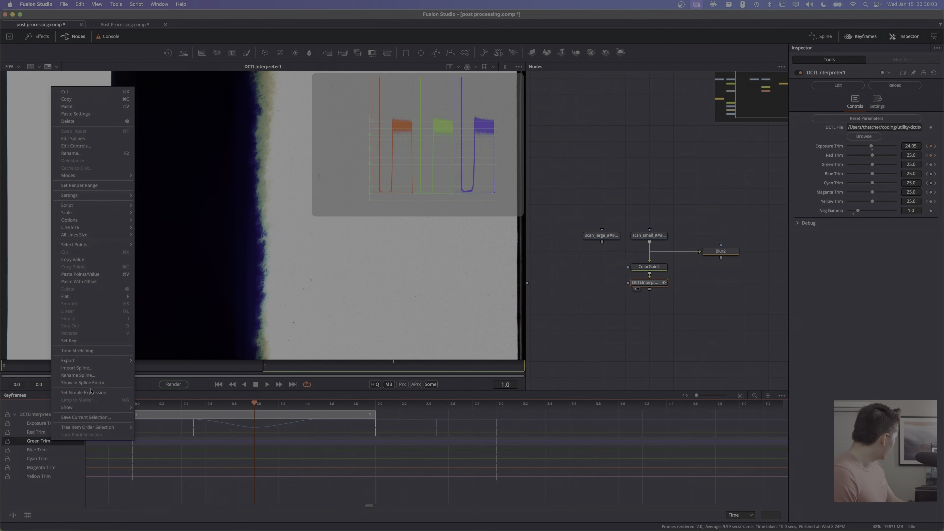
{"action": "left_click", "coordinate": [88, 369]}
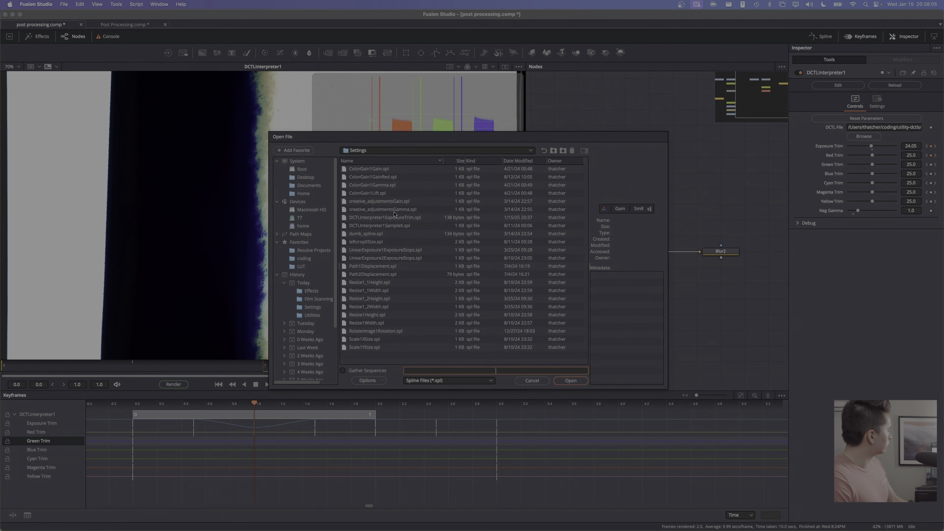
{"action": "left_click", "coordinate": [396, 218]}
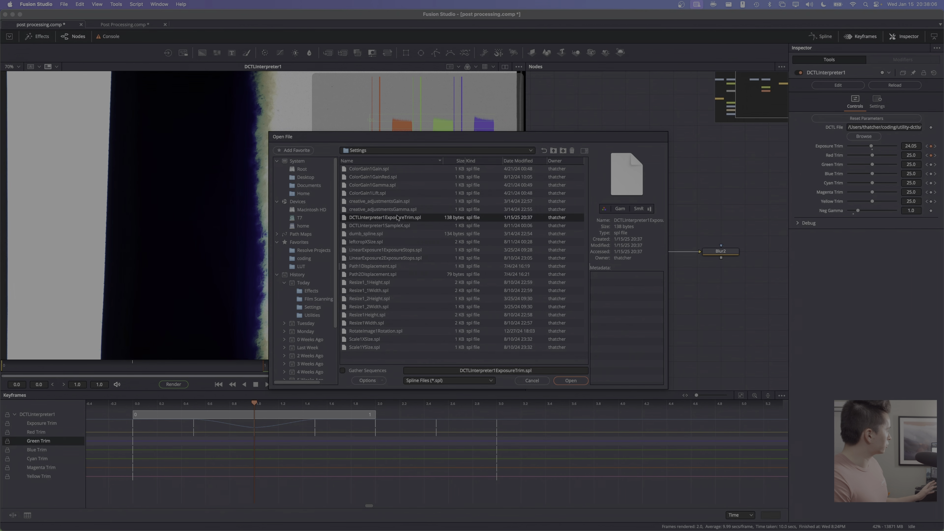
{"action": "left_click", "coordinate": [571, 381]}
Move the DCTL node's frame 3 trim keyframes to frame 1 and delete the remaining keyframes beyond frame 1
{"action": "left_click_drag", "start_coordinate": [514, 493], "coordinate": [472, 422]}
{"action": "key", "text": "Delete"}
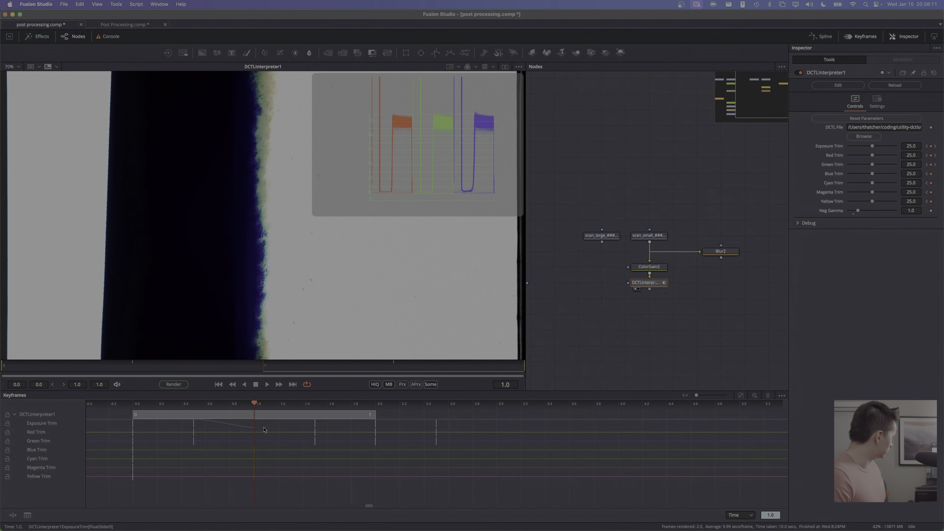
{"action": "left_click_drag", "start_coordinate": [456, 467], "coordinate": [302, 420]}
{"action": "key", "text": "Delete"}
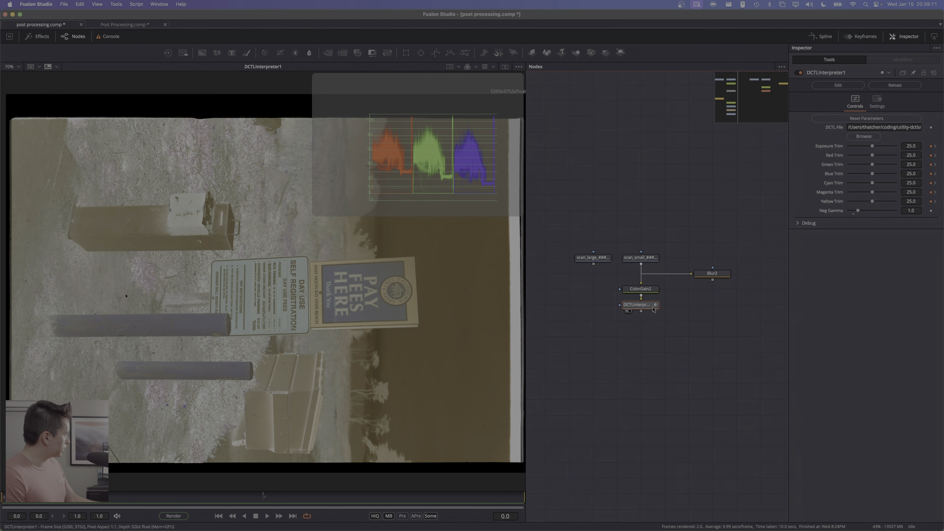
Rename the DCTL node as balance and the color gain node as dmin
{"action": "key", "text": "F2"}
{"action": "type", "text": "balance"}
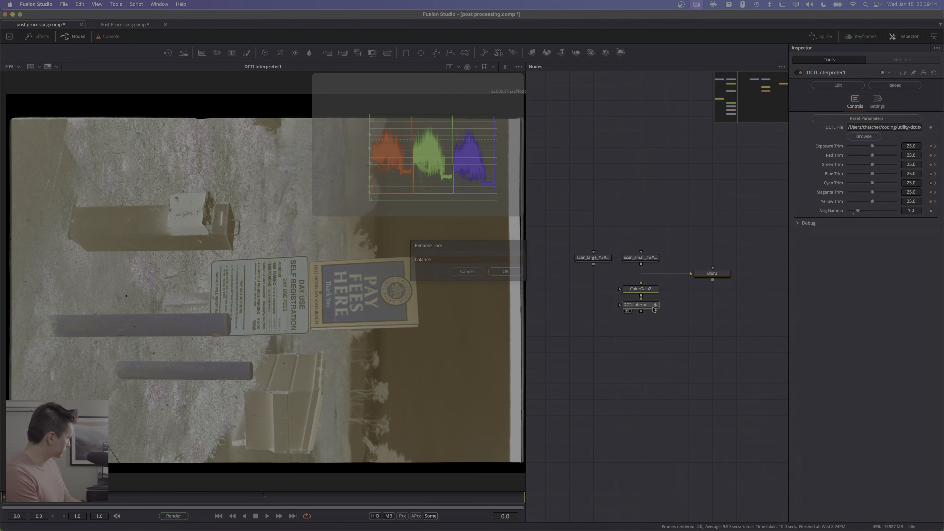
{"action": "key", "text": "Return"}
{"action": "left_click", "coordinate": [648, 292]}
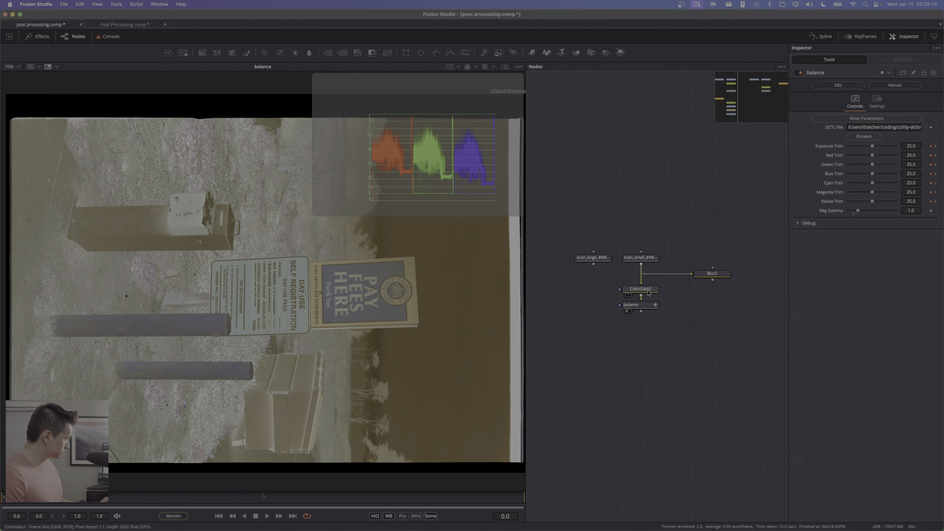
{"action": "key", "text": "F2"}
{"action": "type", "text": "dmin"}
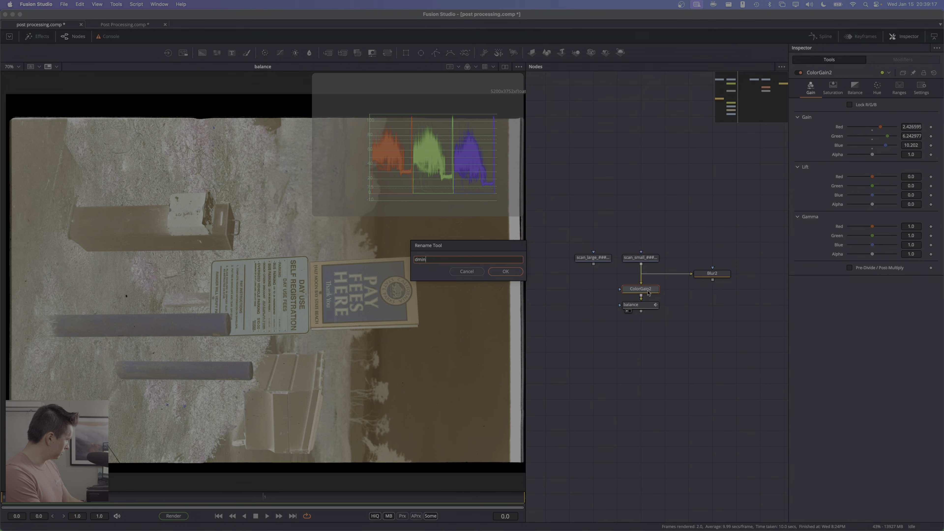
{"action": "key", "text": "Return"}
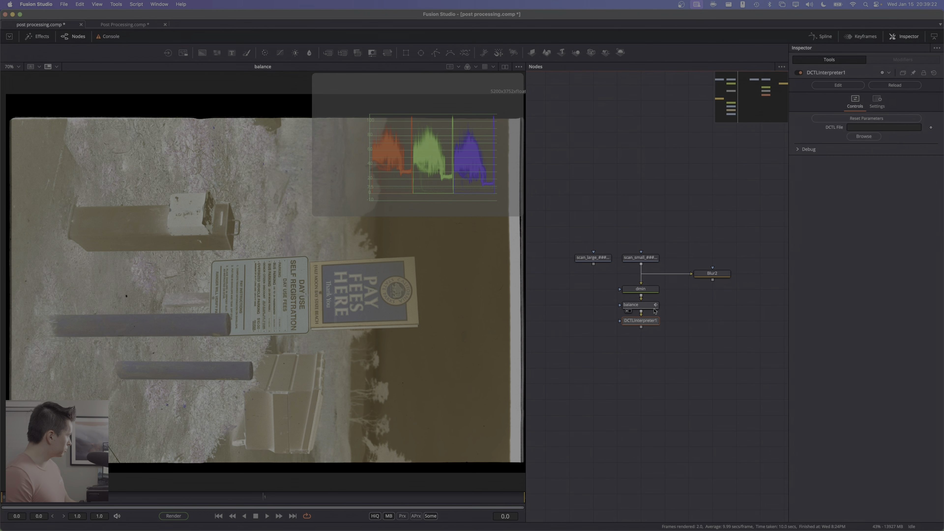
Load Film Curve.dctl from the Effects folder into a new DCTL node after balance and view its output
{"action": "left_click", "coordinate": [863, 136]}
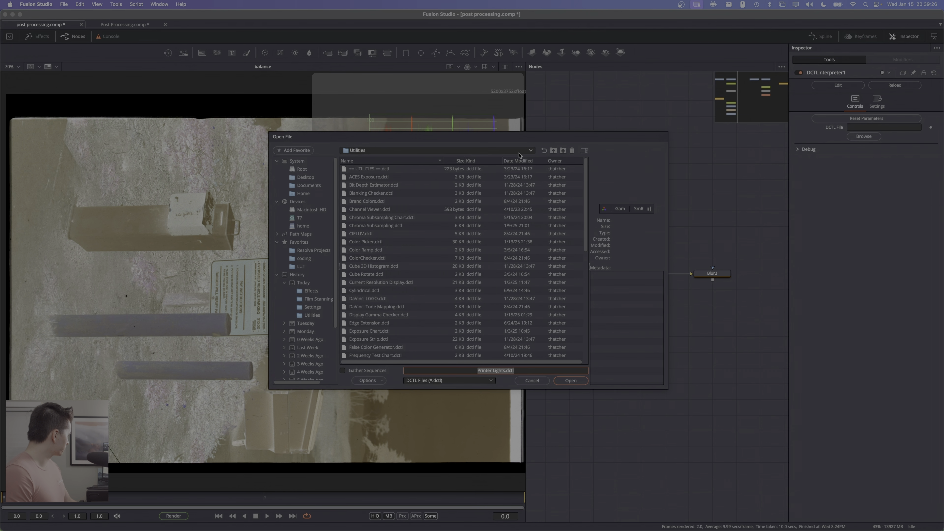
{"action": "left_click", "coordinate": [554, 151]}
{"action": "double_click", "coordinate": [365, 178]}
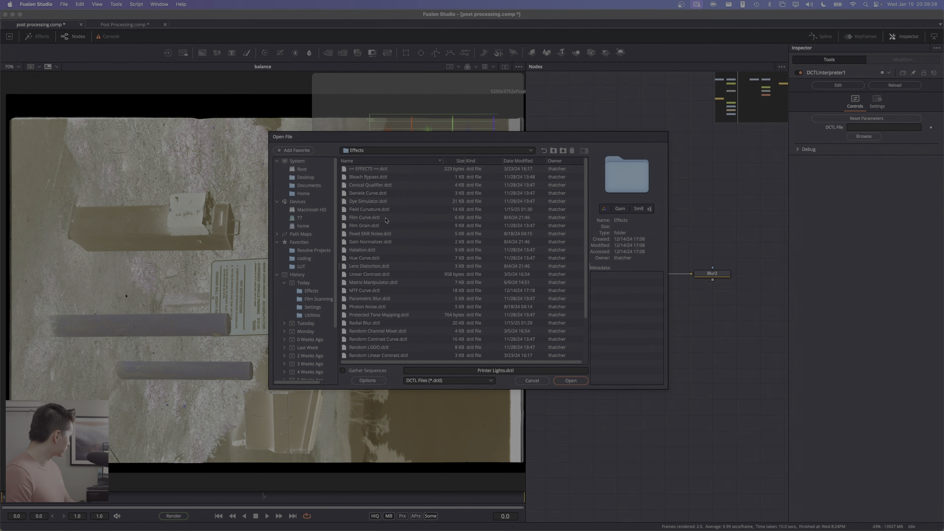
{"action": "double_click", "coordinate": [372, 218]}
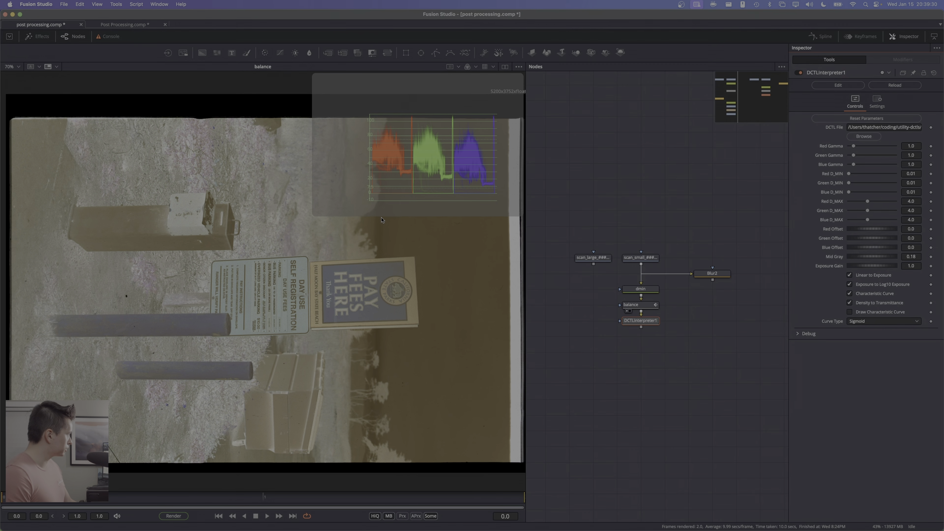
{"action": "key", "text": "1"}
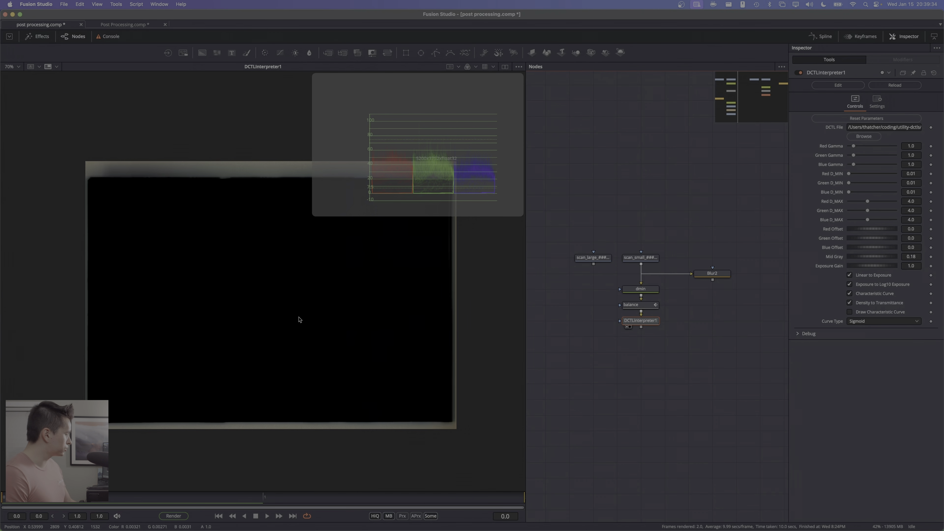
Turn on Draw Characteristic Curve for the film curve node and show the dmin node's settings
{"action": "left_click", "coordinate": [867, 312]}
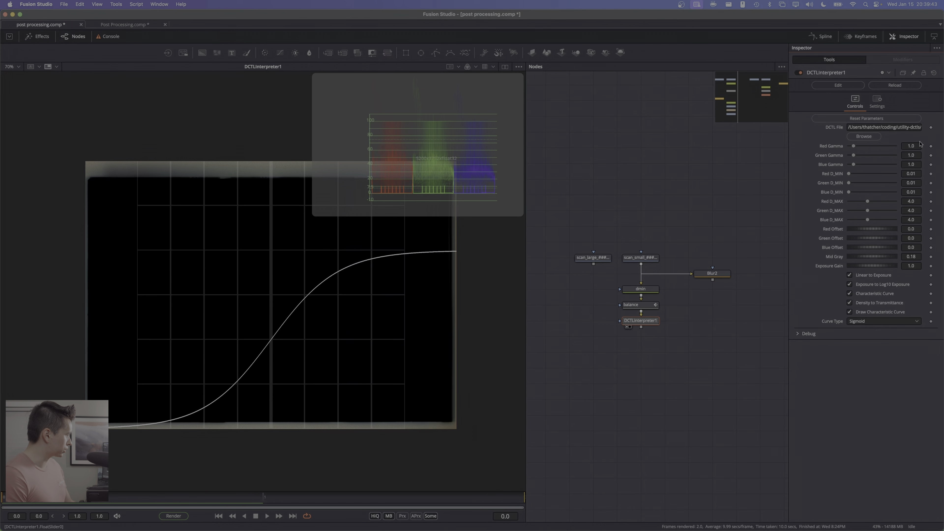
{"action": "double_click", "coordinate": [920, 146]}
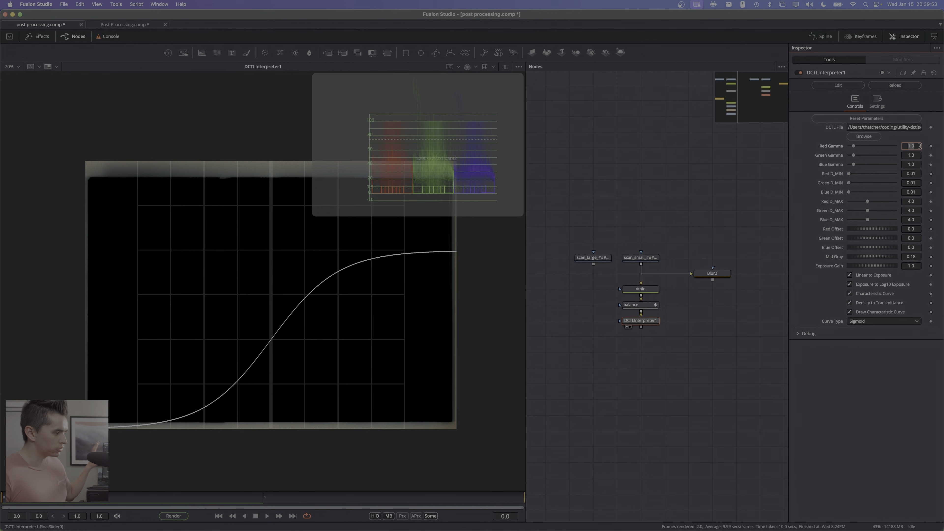
{"action": "left_click", "coordinate": [648, 292]}
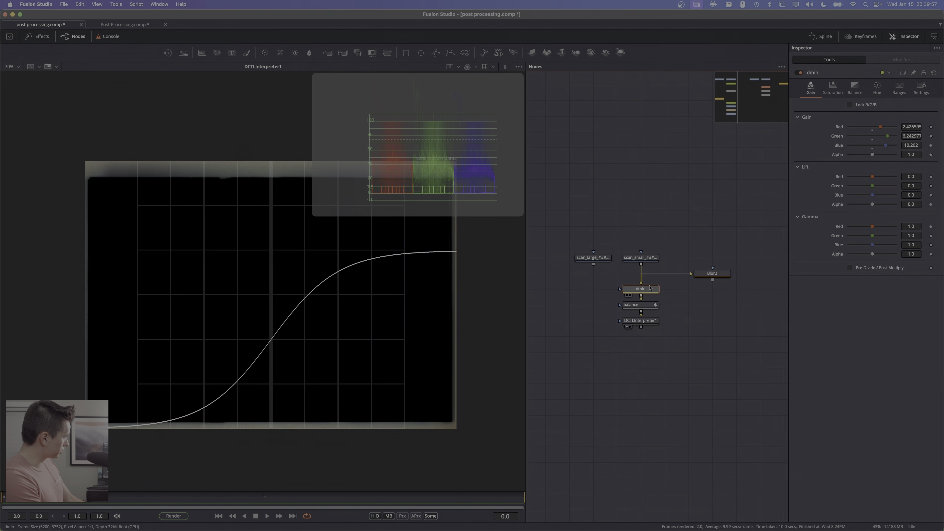
Set the film curve node's red, green and blue gamma to 5, D_MIN to 0 and D_MAX to 5
{"action": "left_click", "coordinate": [645, 322]}
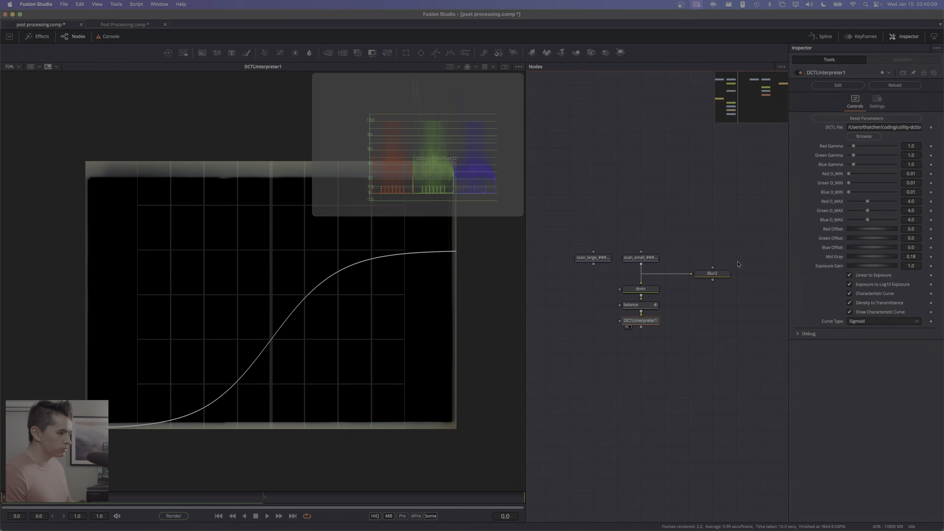
{"action": "key", "text": "super+Tab"}
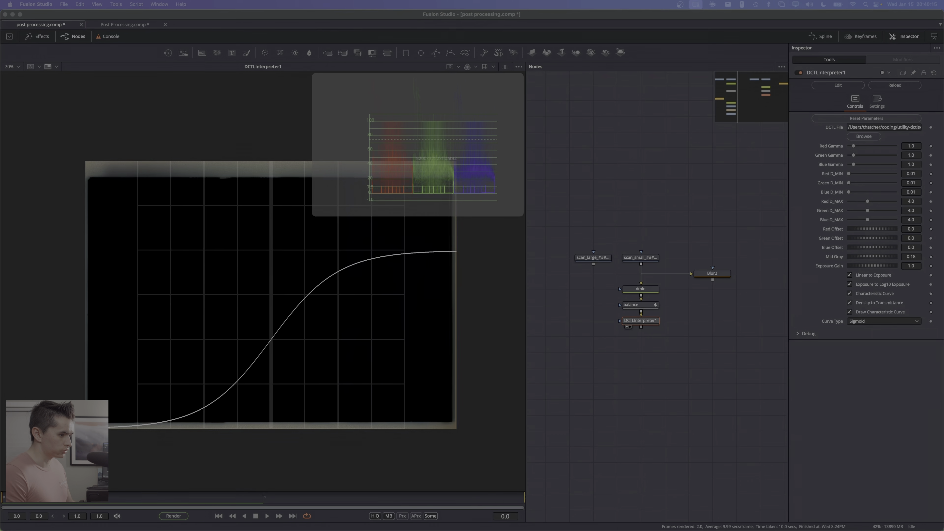
{"action": "left_click", "coordinate": [917, 145]}
{"action": "type", "text": "5"}
{"action": "key", "text": "Tab"}
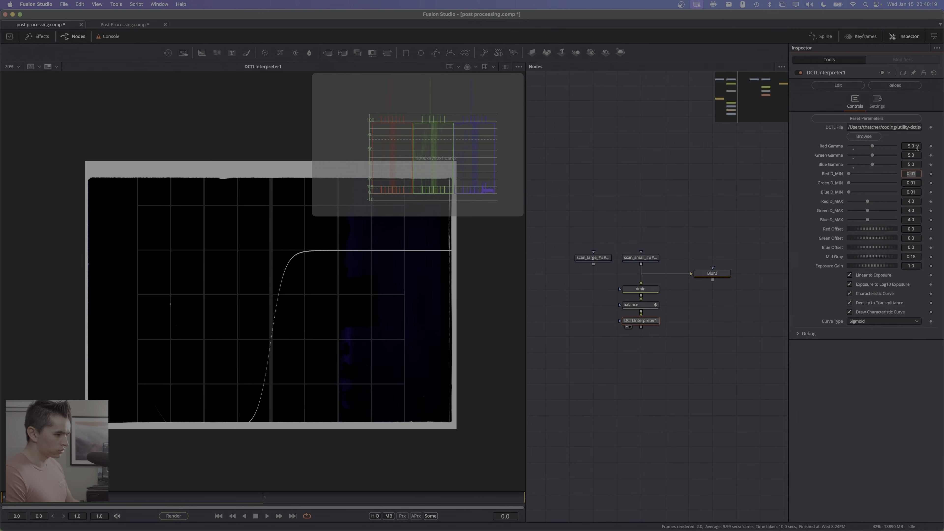
{"action": "type", "text": "0"}
{"action": "key", "text": "Tab"}
{"action": "type", "text": "5"}
{"action": "key", "text": "Tab"}
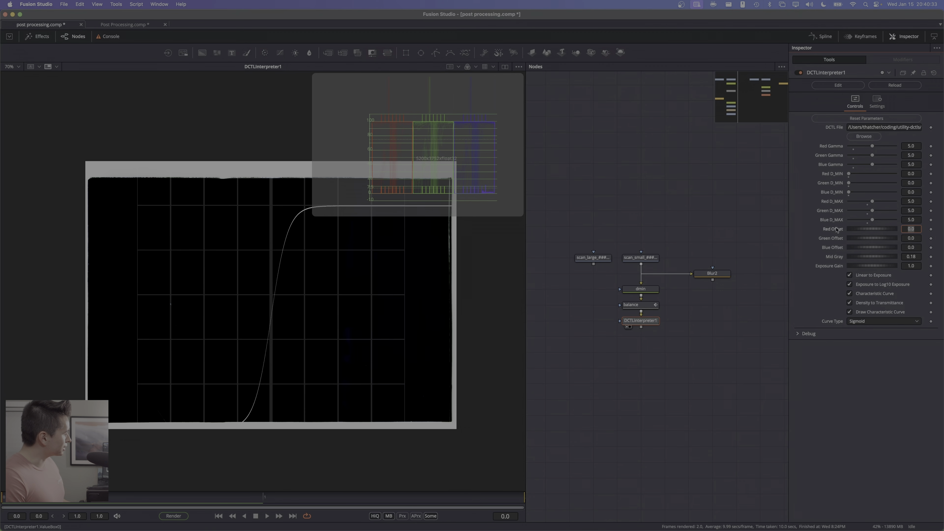
Try raising the film curve's Red Offset to about 0.355 and reset it to its default
{"action": "left_click_drag", "start_coordinate": [875, 229], "coordinate": [893, 235]}
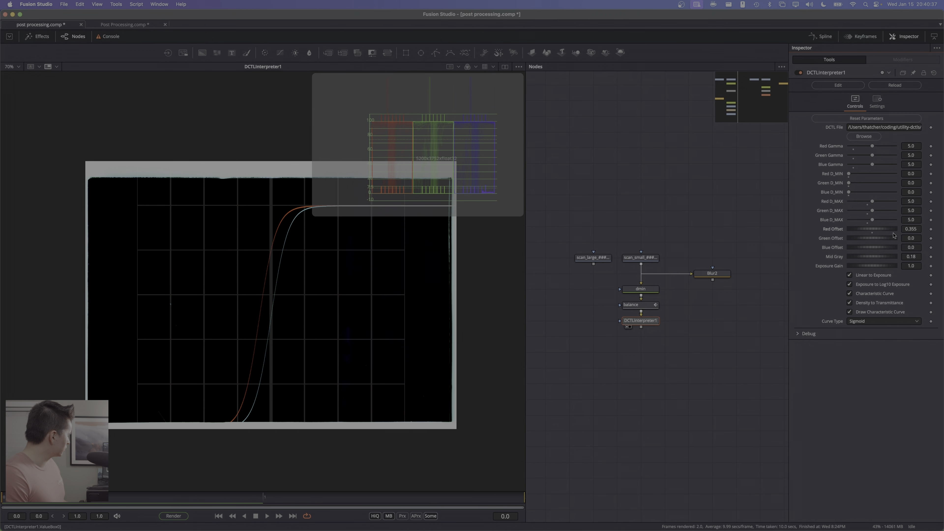
{"action": "double_click", "coordinate": [832, 229]}
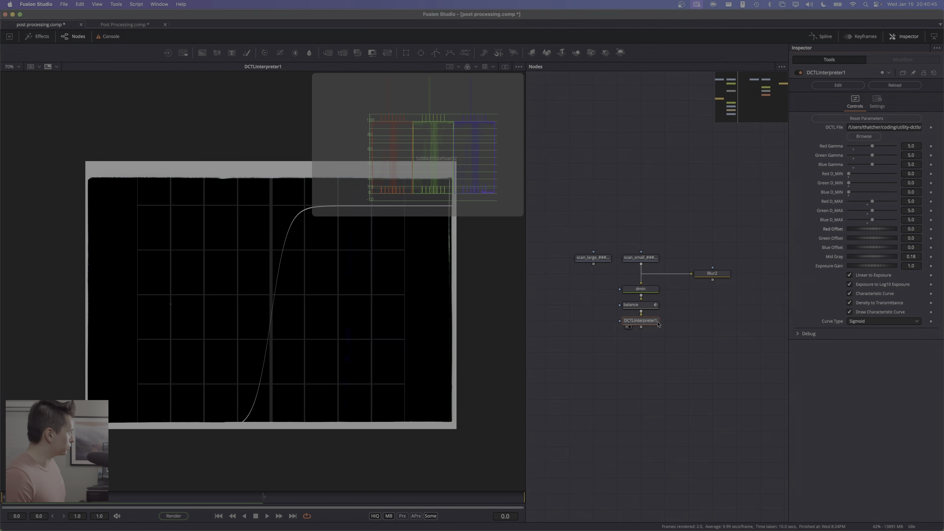
{"action": "mouse_move", "coordinate": [640, 320]}
{"action": "left_mouse_down"}
{"action": "mouse_move", "coordinate": [640, 336]}
{"action": "mouse_move", "coordinate": [642, 321]}
{"action": "left_mouse_up"}
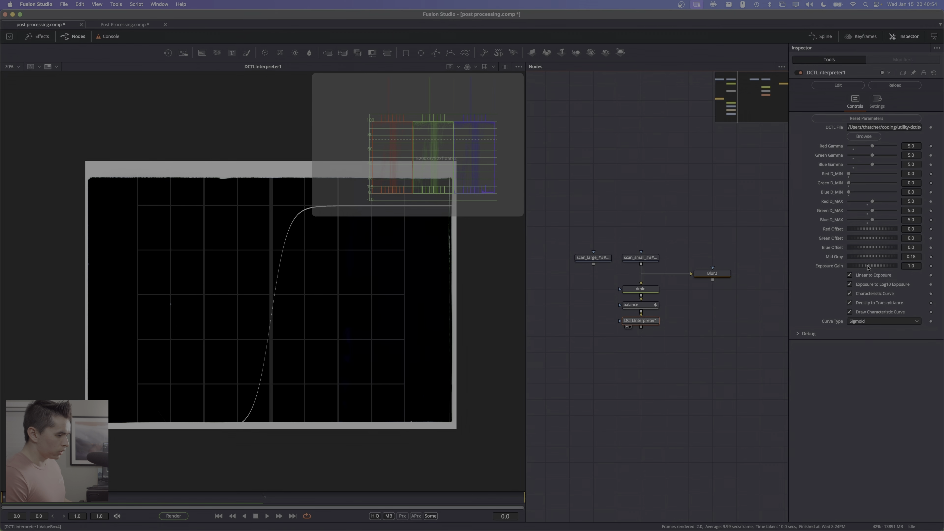
Lower the film curve's Exposure Gain to about 0.101 and turn off Draw Characteristic Curve
{"action": "left_click_drag", "start_coordinate": [867, 266], "coordinate": [839, 271]}
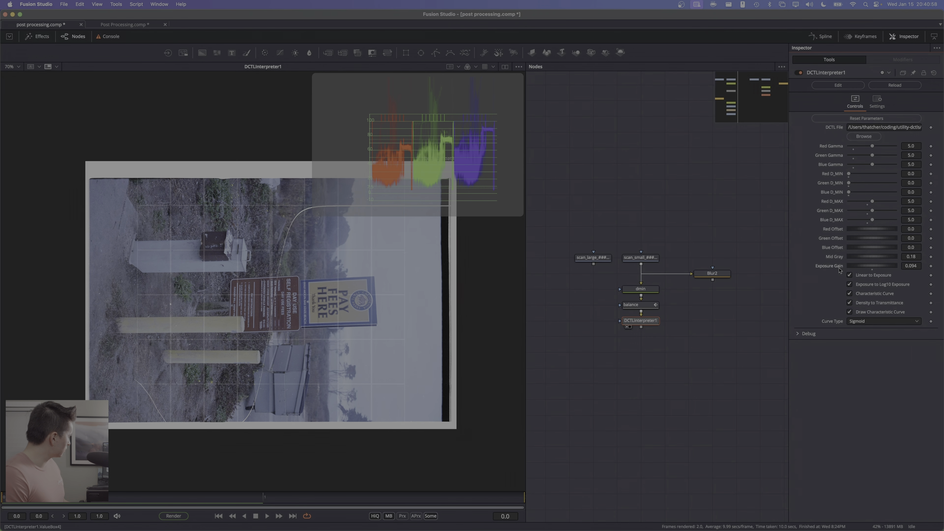
{"action": "left_click", "coordinate": [861, 313]}
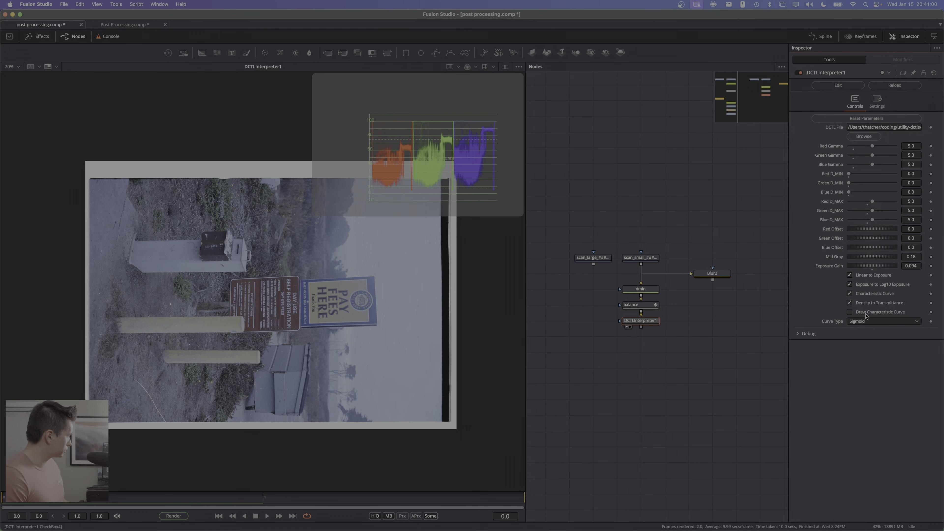
{"action": "left_click_drag", "start_coordinate": [876, 266], "coordinate": [878, 268]}
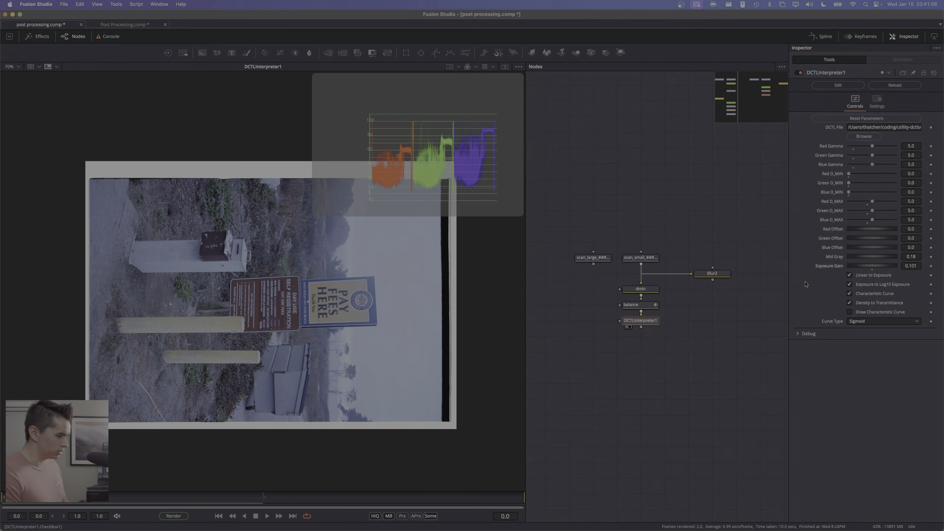
View the balance node's output for comparison and return to the film curve node's output
{"action": "mouse_move", "coordinate": [648, 328]}
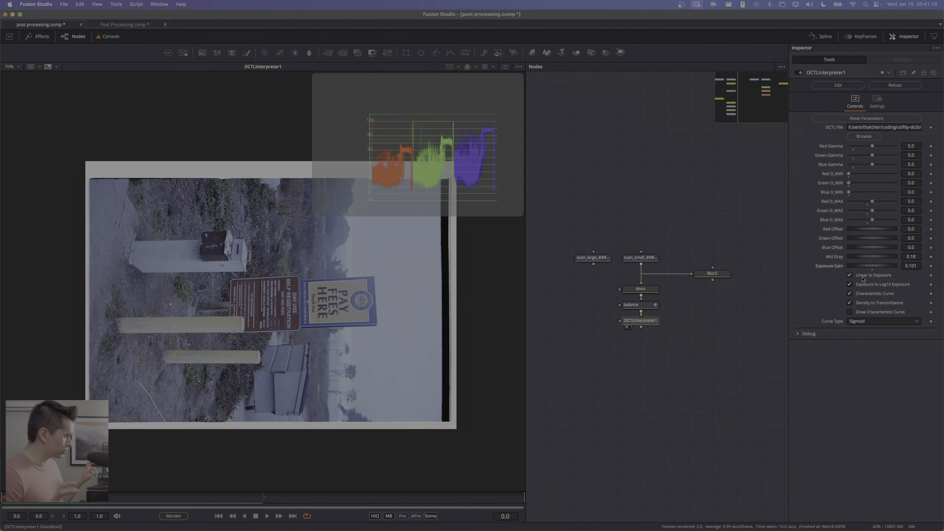
{"action": "left_click", "coordinate": [646, 305]}
{"action": "key", "text": "1"}
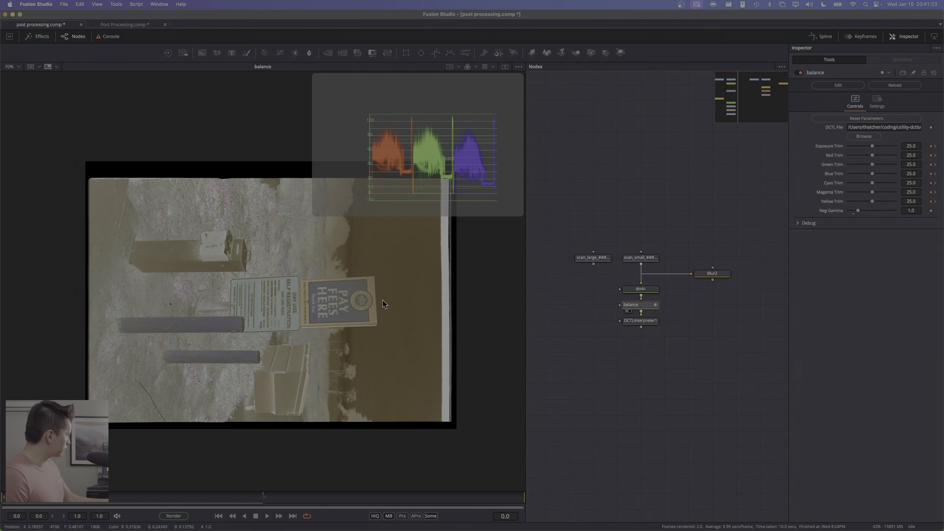
{"action": "left_click", "coordinate": [641, 322]}
{"action": "key", "text": "1"}
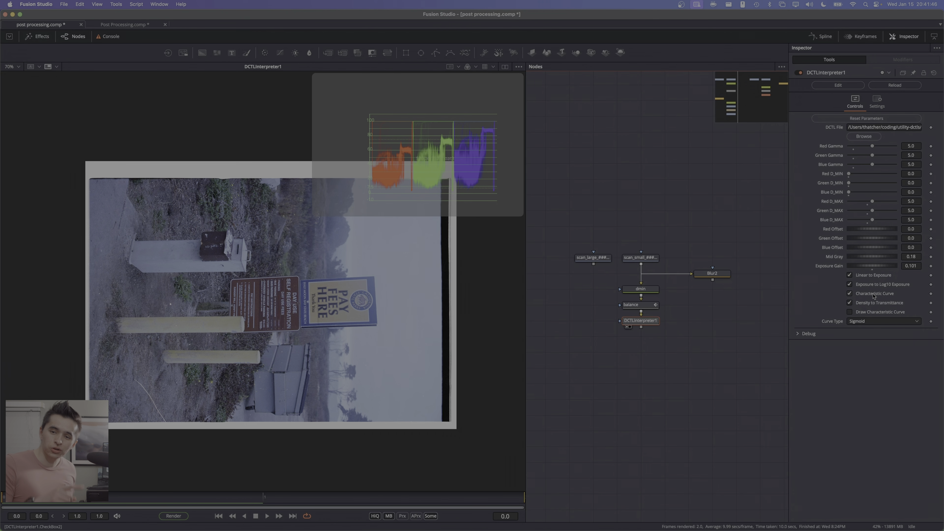
Overlay the characteristic curve briefly, try the other curve type and restore Sigmoid without the overlay
{"action": "left_click", "coordinate": [875, 312]}
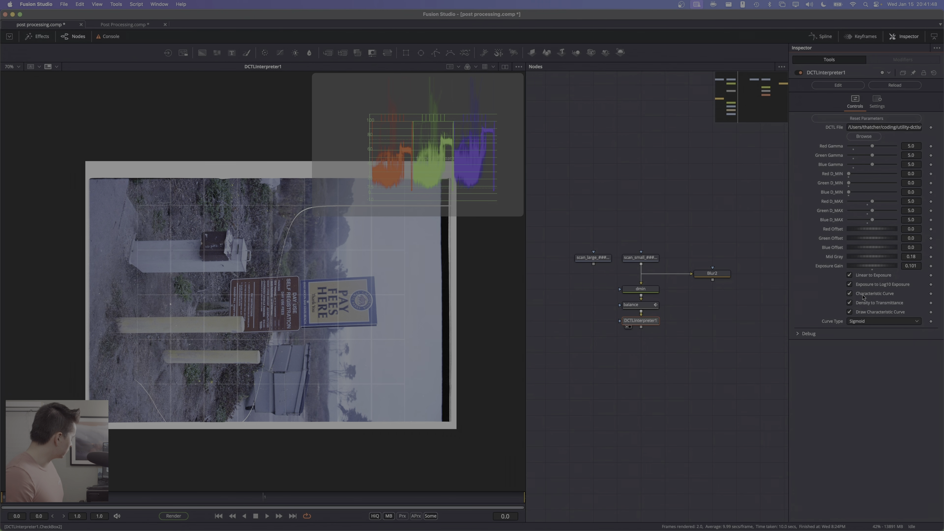
{"action": "left_click", "coordinate": [872, 322]}
{"action": "left_click", "coordinate": [872, 330]}
{"action": "left_click", "coordinate": [871, 322]}
{"action": "left_click", "coordinate": [871, 315]}
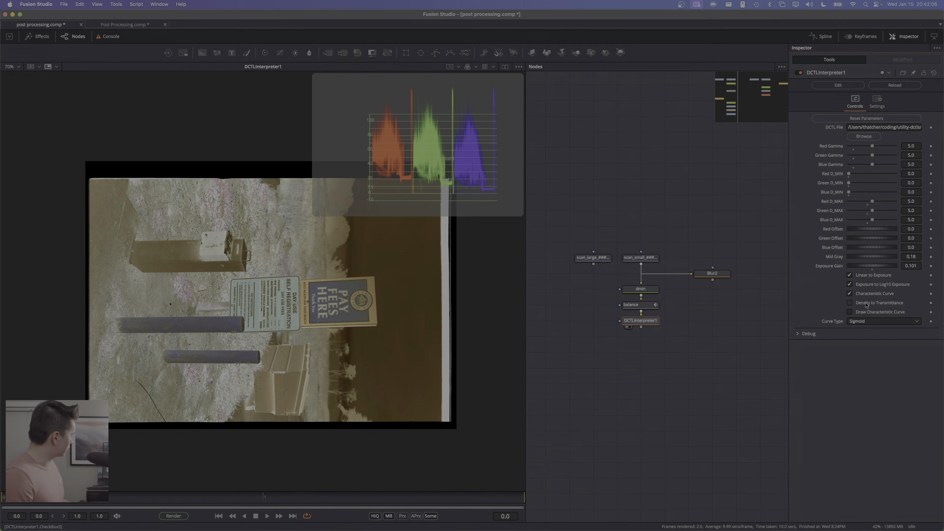
Rename the film curve DCTL node as filmcurve
{"action": "key", "text": "F2"}
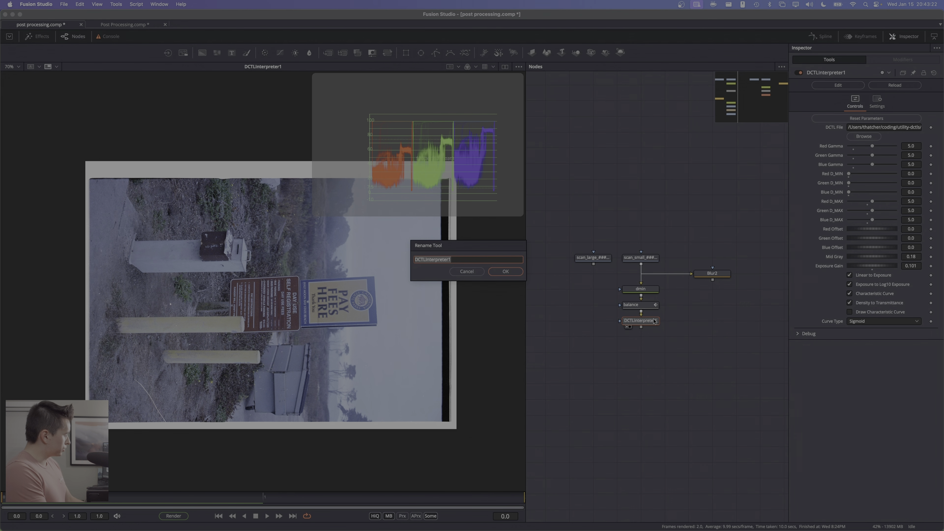
{"action": "type", "text": "film curve"}
{"action": "key", "text": "Return"}
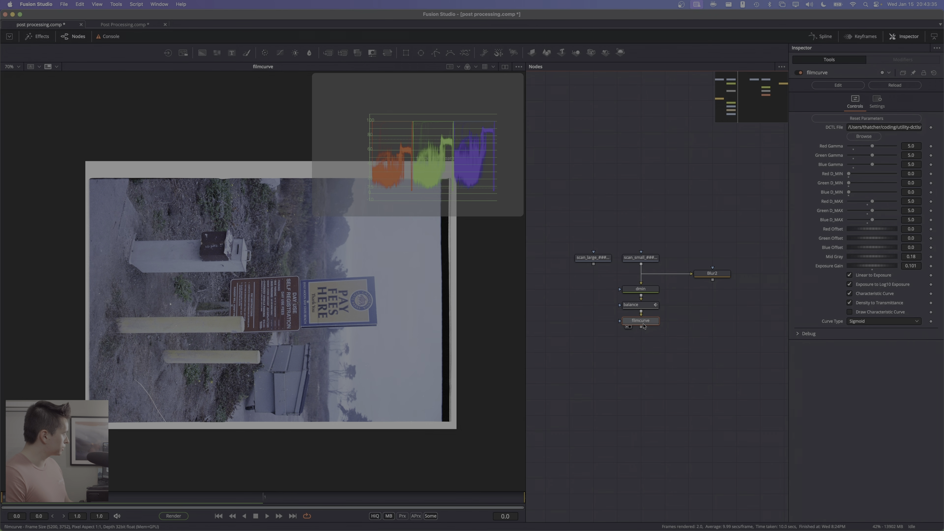
Add a Color Gain node after filmcurve, lock its R/G/B channels and set the gamma to 2.2
{"action": "key", "text": "shift+space"}
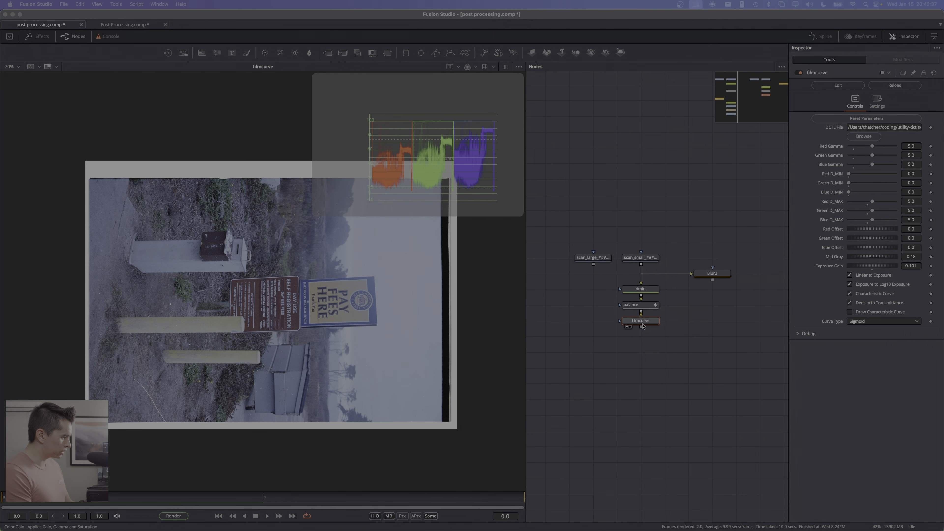
{"action": "key", "text": "Return"}
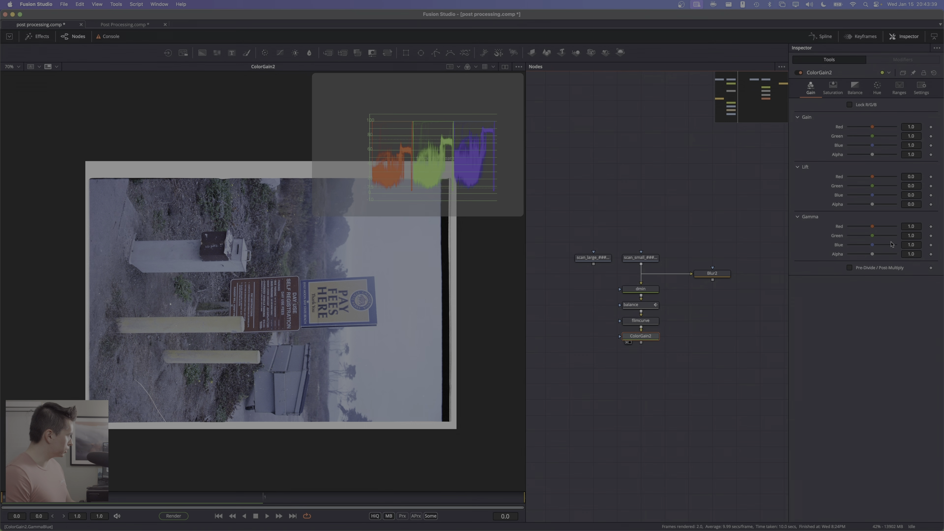
{"action": "left_click", "coordinate": [849, 105]}
{"action": "left_click", "coordinate": [921, 189]}
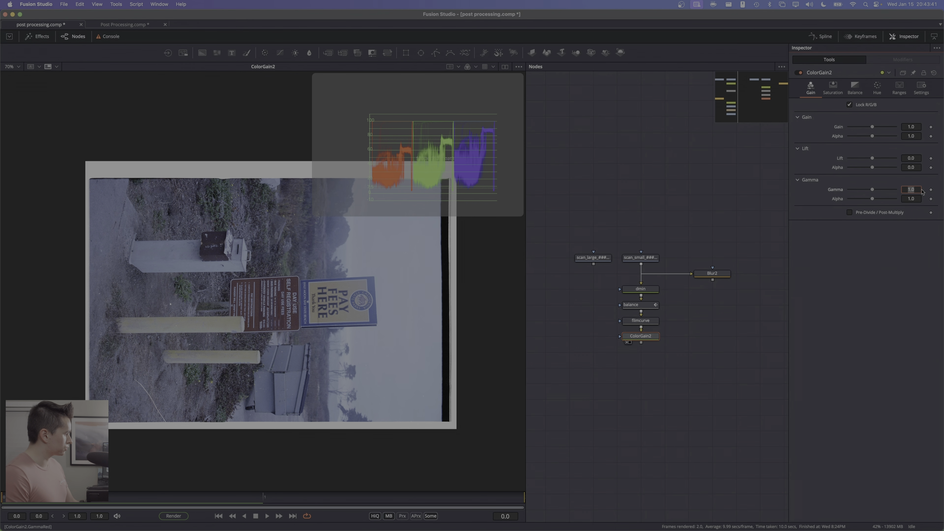
{"action": "type", "text": "2.2"}
{"action": "key", "text": "Tab"}
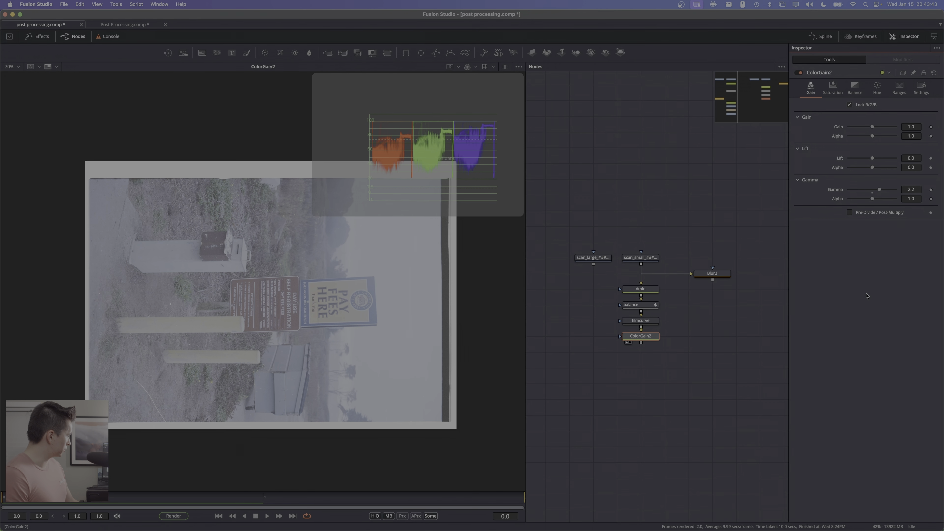
Raise the filmcurve node's Exposure Gain to about 0.195 to darken the image
{"action": "left_click", "coordinate": [640, 320]}
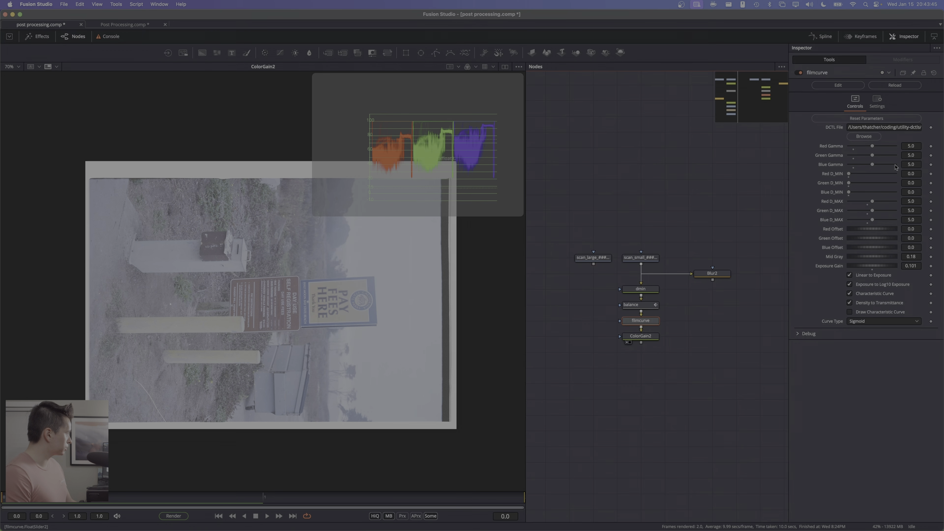
{"action": "left_click_drag", "start_coordinate": [878, 266], "coordinate": [880, 267]}
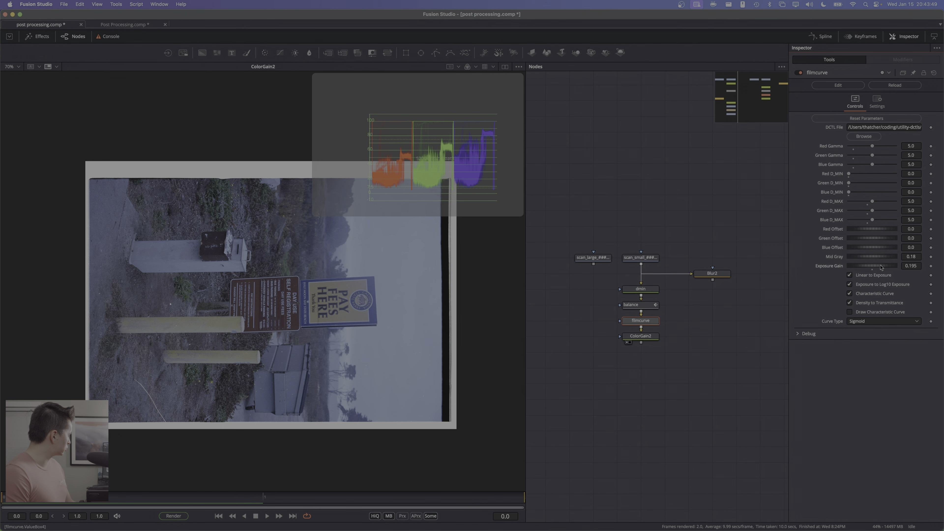
{"action": "scroll", "coordinate": [290, 325], "scroll_direction": "up", "scroll_amount": 2}
{"action": "scroll", "coordinate": [290, 325], "scroll_direction": "down", "scroll_amount": 2}
Rename the second color gain node, the one after filmcurve, as gamma2.2
{"action": "left_click", "coordinate": [636, 334]}
{"action": "key", "text": "F2"}
{"action": "type", "text": "gamma2.2"}
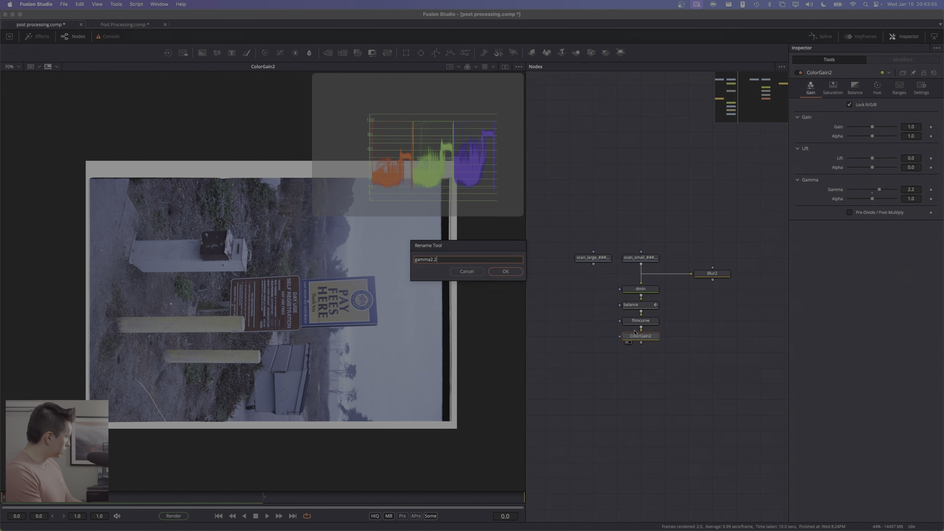
{"action": "key", "text": "Return"}
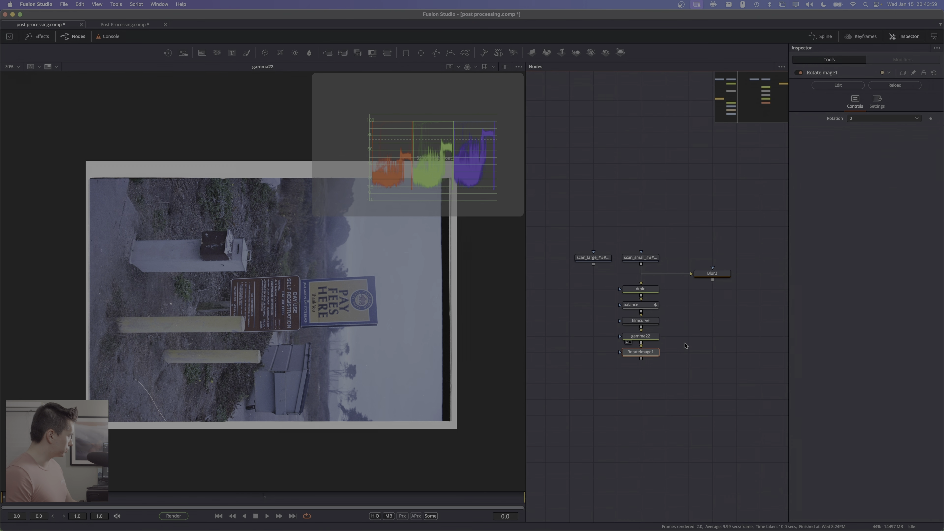
Set the rotation of the RotateImage node after the gamma node to 90 and view its output
{"action": "left_click", "coordinate": [866, 119]}
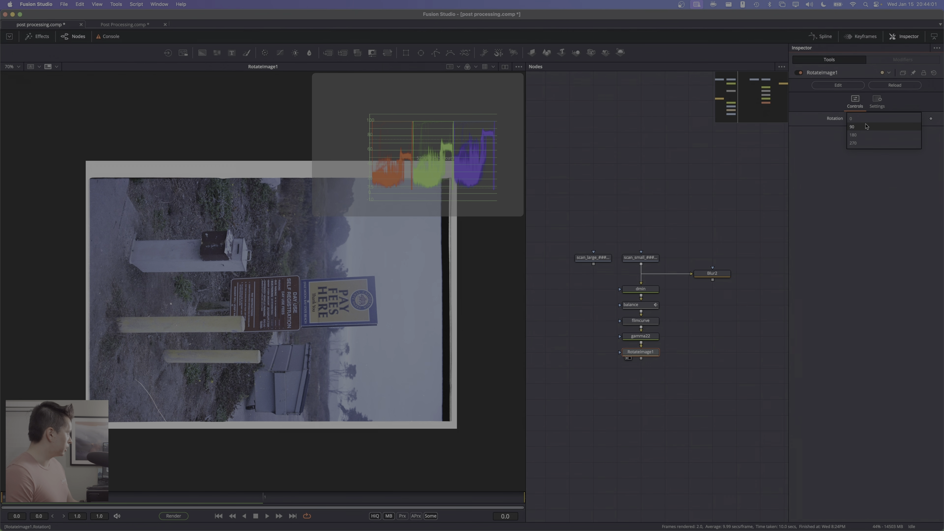
{"action": "left_click", "coordinate": [866, 126]}
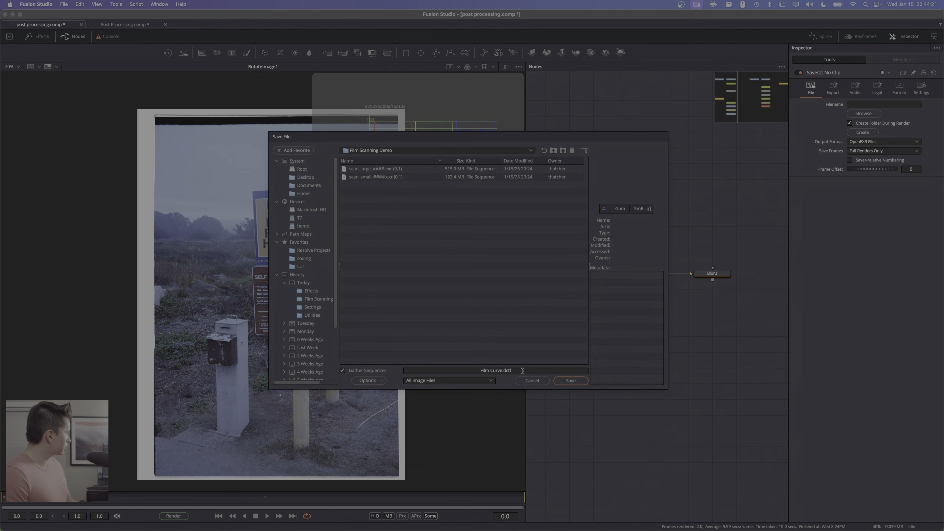
Set the Saver node's output file to scan_pp_.jpg in the Film Scanning Demo folder
{"action": "left_click", "coordinate": [456, 369]}
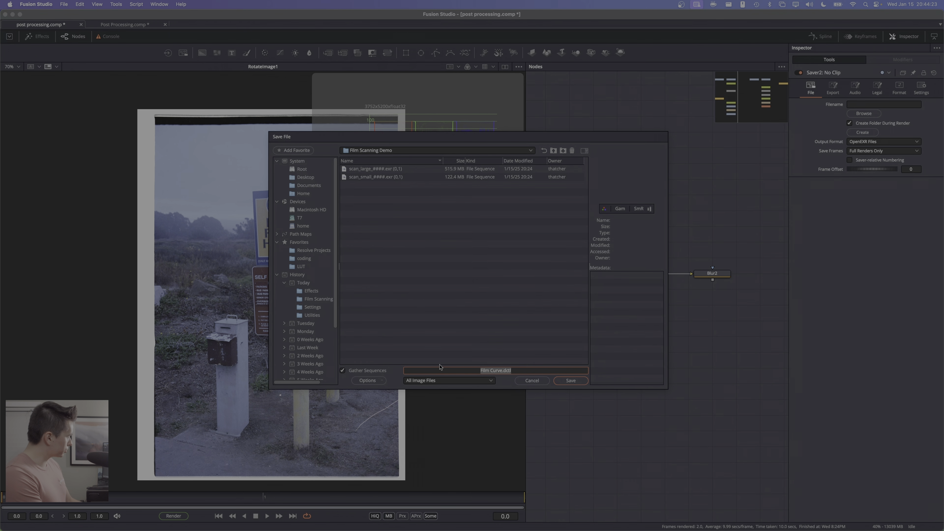
{"action": "type", "text": "scan_fi"}
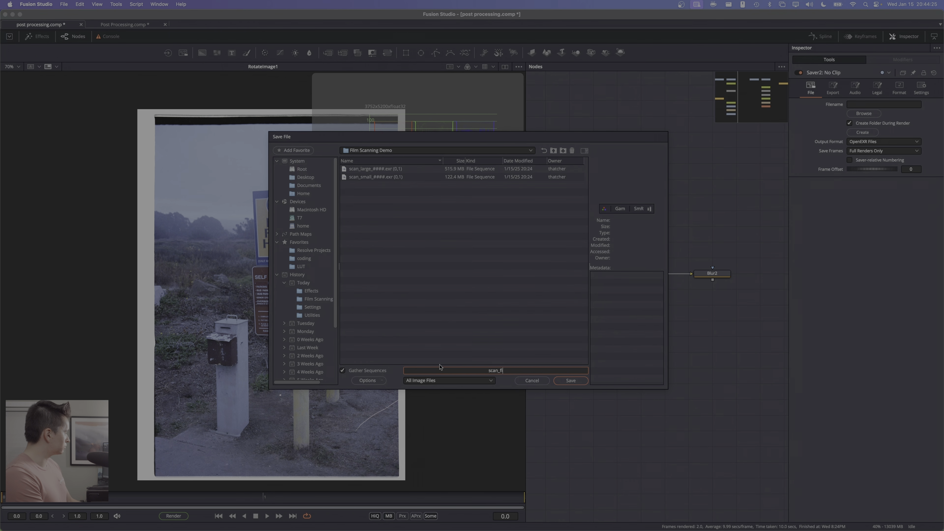
{"action": "type", "text": "pp_.jpg"}
{"action": "key", "text": "Return"}
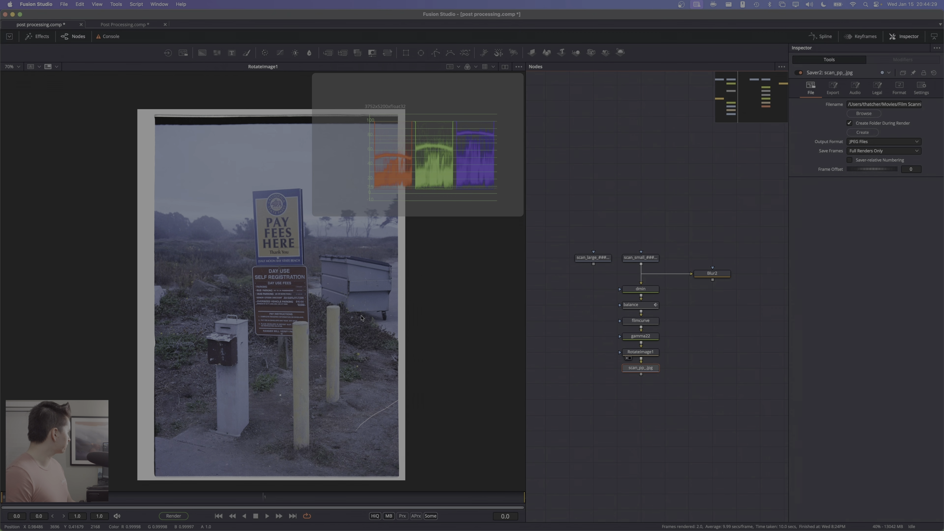
Try raising the balance node's Red Trim to about 25.13 and undo the trim change
{"action": "scroll", "coordinate": [292, 294], "scroll_direction": "up", "scroll_amount": 2}
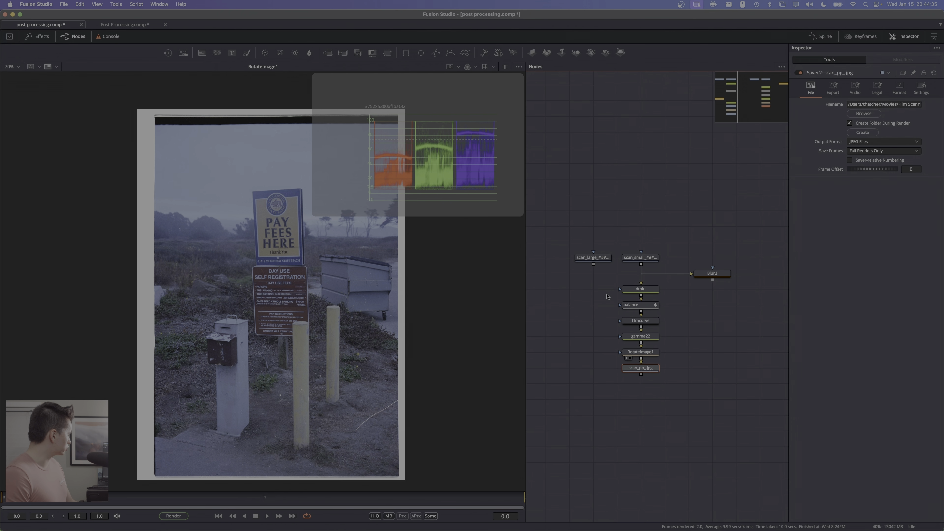
{"action": "left_click", "coordinate": [634, 304]}
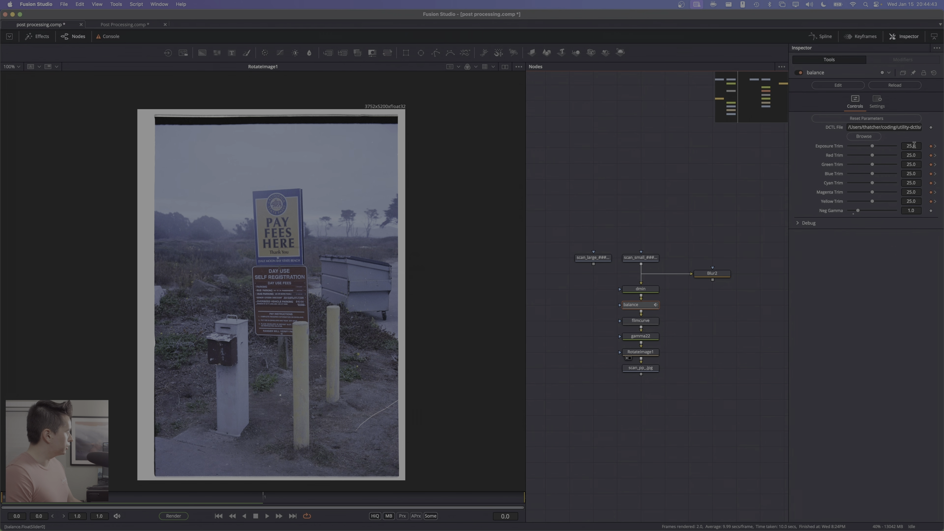
{"action": "left_click_drag", "start_coordinate": [911, 156], "coordinate": [916, 155]}
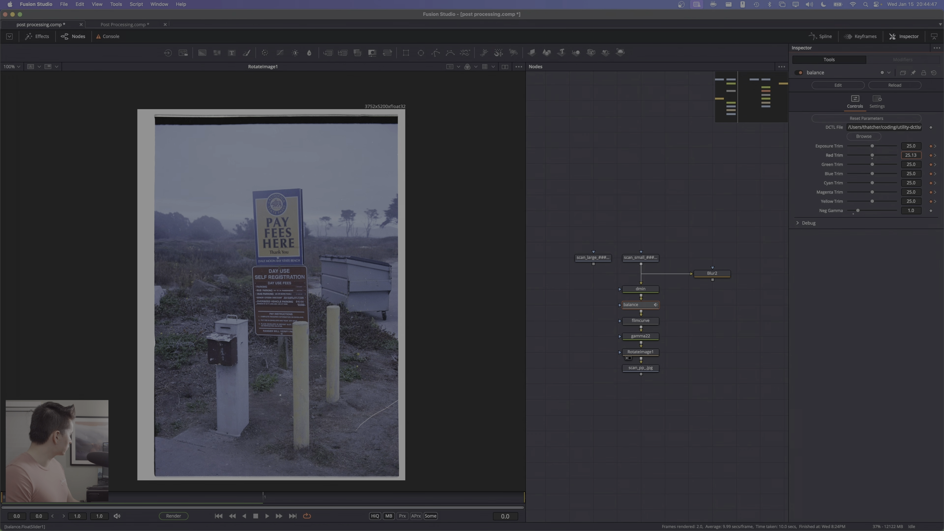
{"action": "left_click_drag", "start_coordinate": [911, 156], "coordinate": [909, 156]}
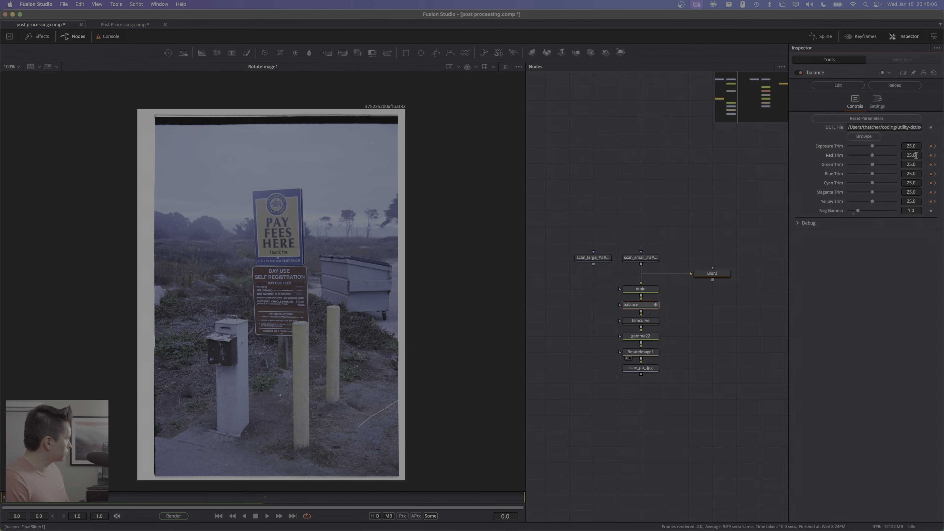
{"action": "left_click_drag", "start_coordinate": [916, 157], "coordinate": [917, 158]}
{"action": "key", "text": "super+z"}
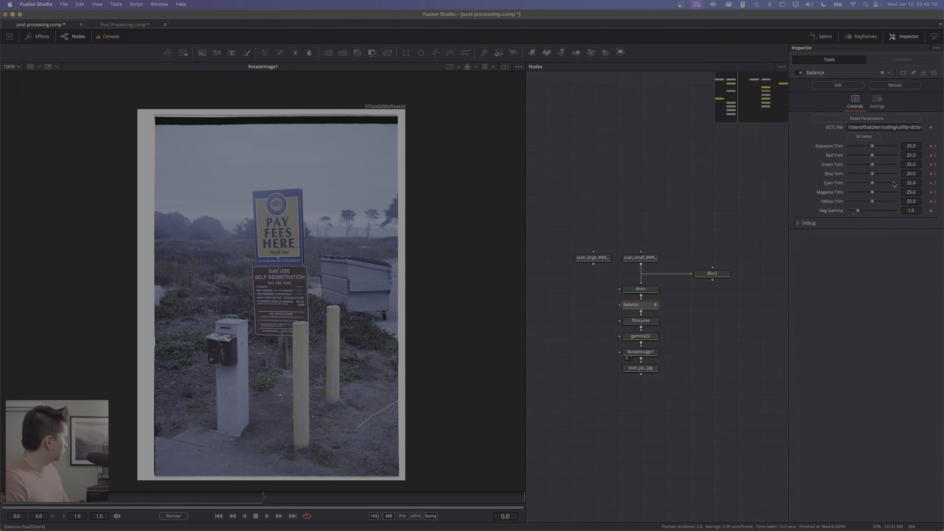
Adjust the balance node's trims to Blue 27.81, Green 25.32 and Exposure 22.45
{"action": "left_click_drag", "start_coordinate": [917, 174], "coordinate": [918, 175]}
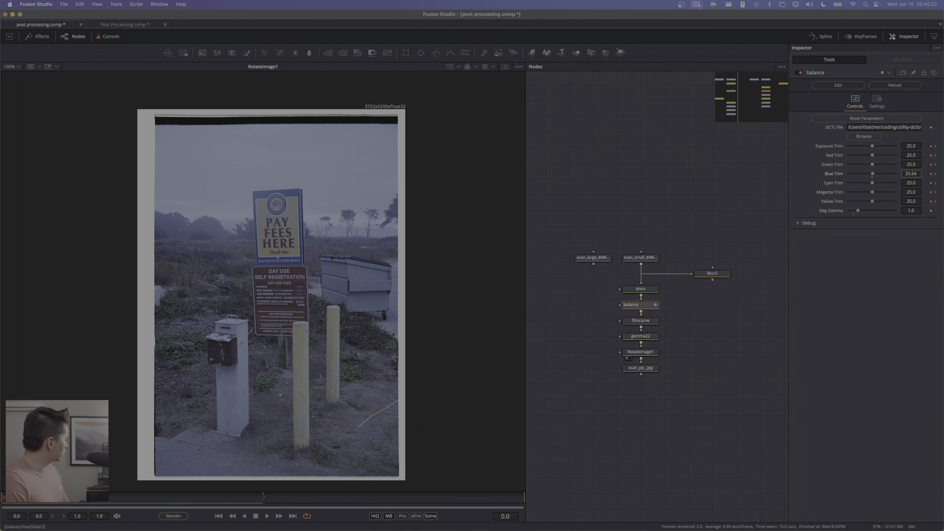
{"action": "left_click_drag", "start_coordinate": [918, 174], "coordinate": [917, 164]}
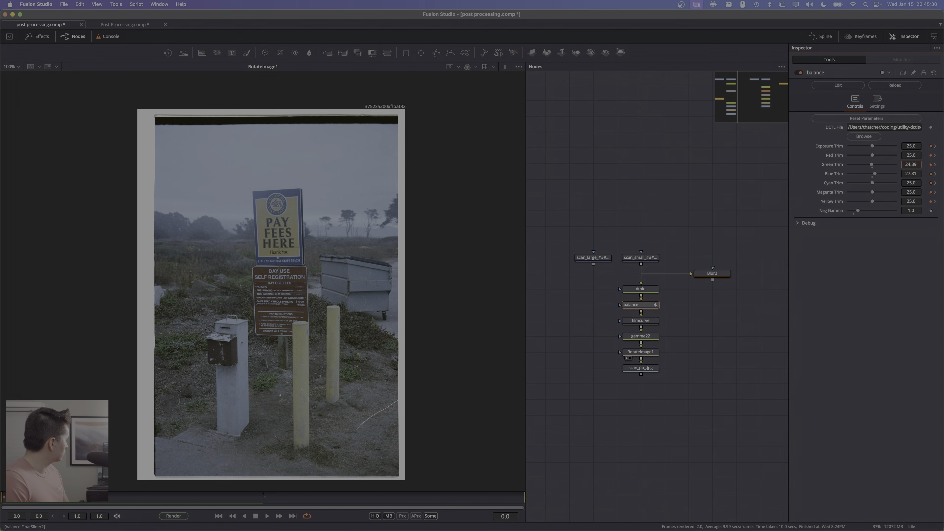
{"action": "left_click_drag", "start_coordinate": [917, 163], "coordinate": [917, 164]}
{"action": "left_click_drag", "start_coordinate": [917, 148], "coordinate": [915, 147]}
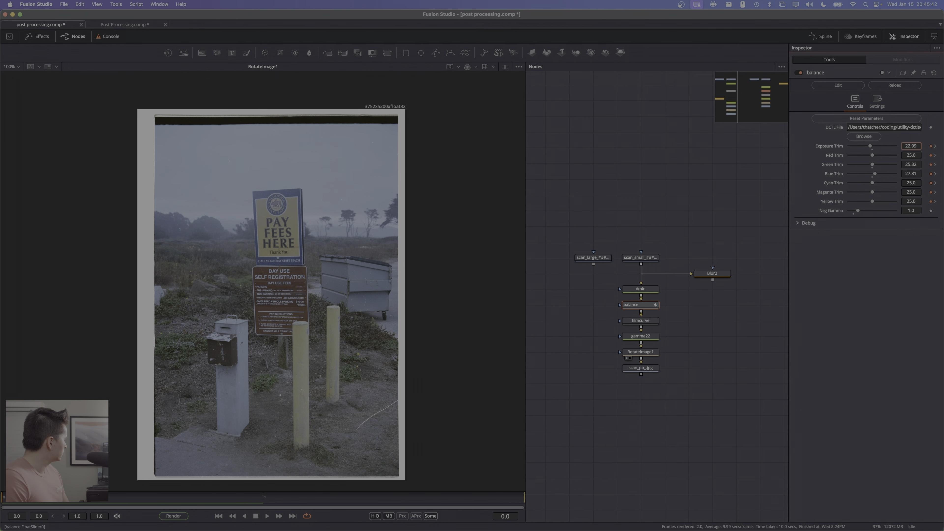
{"action": "left_click_drag", "start_coordinate": [911, 146], "coordinate": [911, 146]}
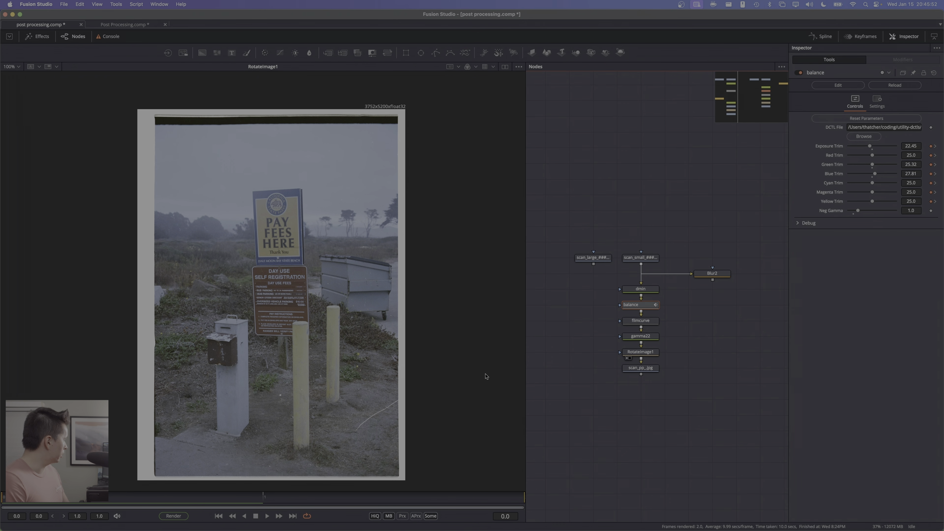
Move the gamma, RotateImage and Saver nodes down together to leave a gap below filmcurve, and select filmcurve
{"action": "left_click_drag", "start_coordinate": [679, 392], "coordinate": [641, 367]}
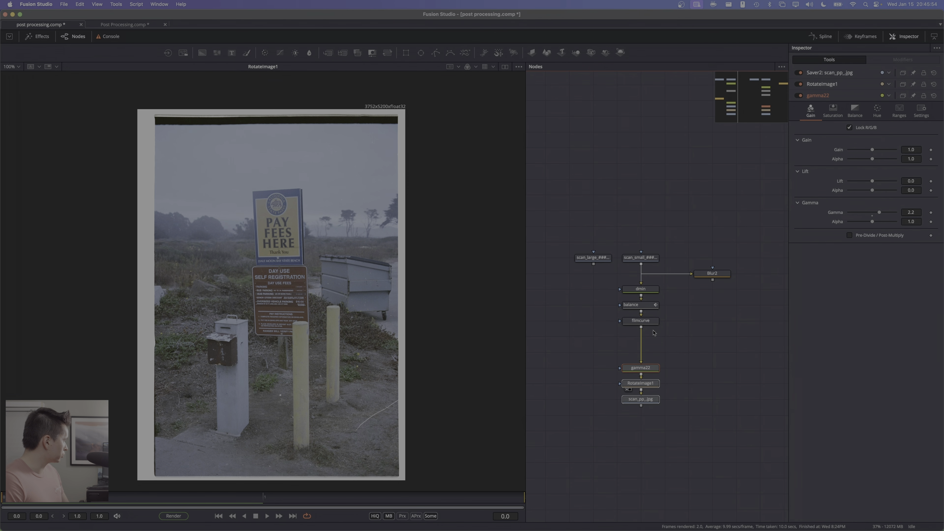
{"action": "left_click", "coordinate": [653, 323]}
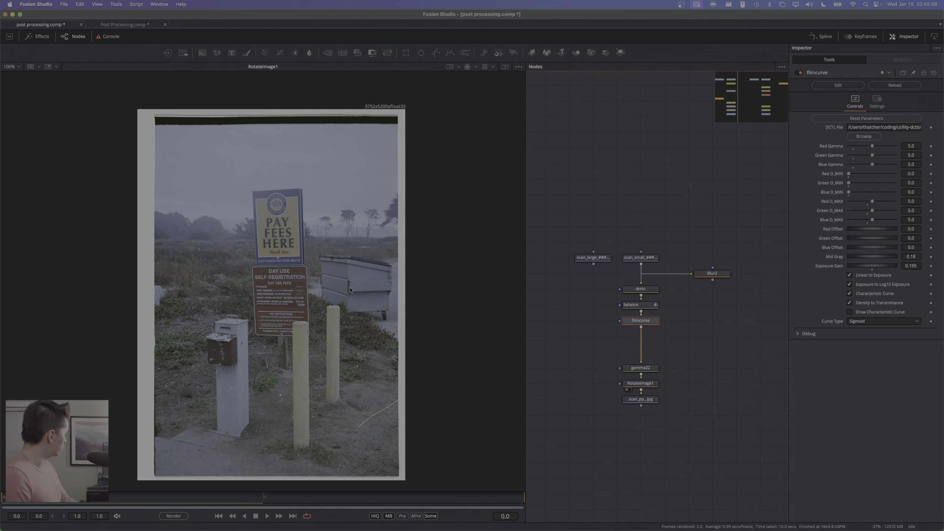
Inspect the dark film border, then overlay the RGB parade scope on the viewer and examine its black levels up close
{"action": "scroll", "coordinate": [202, 116], "scroll_direction": "up", "scroll_amount": 5}
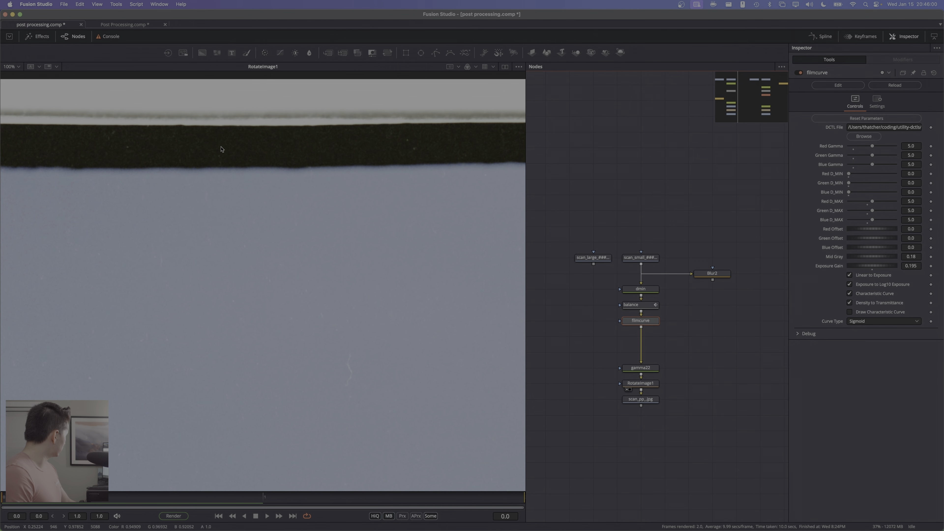
{"action": "scroll", "coordinate": [220, 147], "scroll_direction": "down", "scroll_amount": 5}
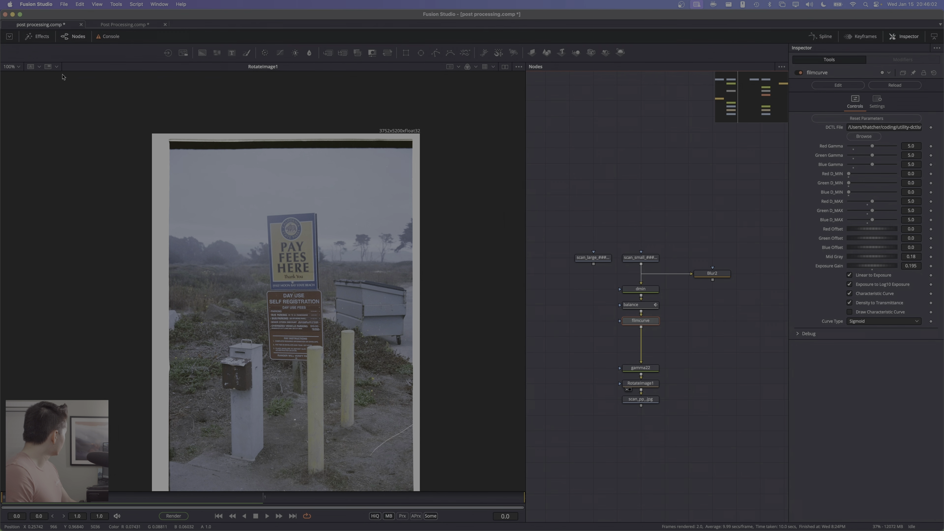
{"action": "left_click", "coordinate": [48, 66]}
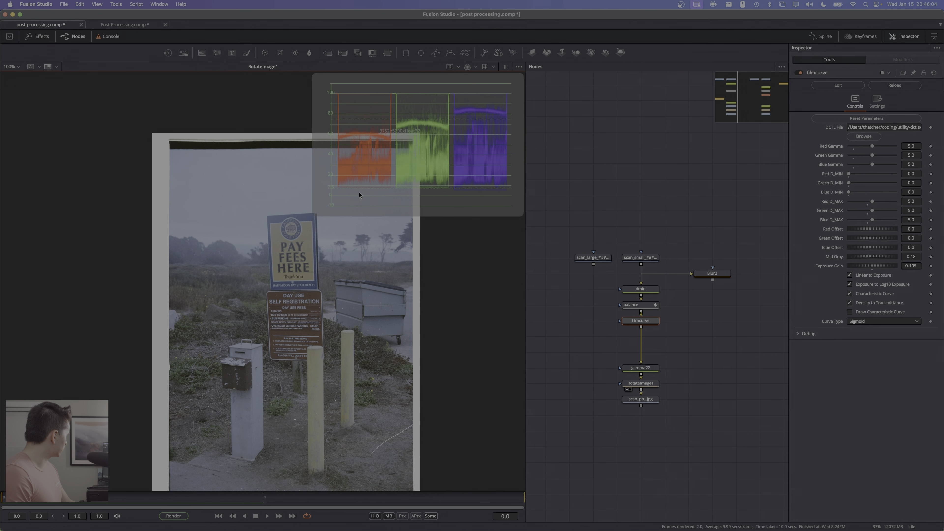
{"action": "scroll", "coordinate": [358, 195], "scroll_direction": "up", "scroll_amount": 3}
{"action": "scroll", "coordinate": [385, 188], "scroll_direction": "up", "scroll_amount": 3}
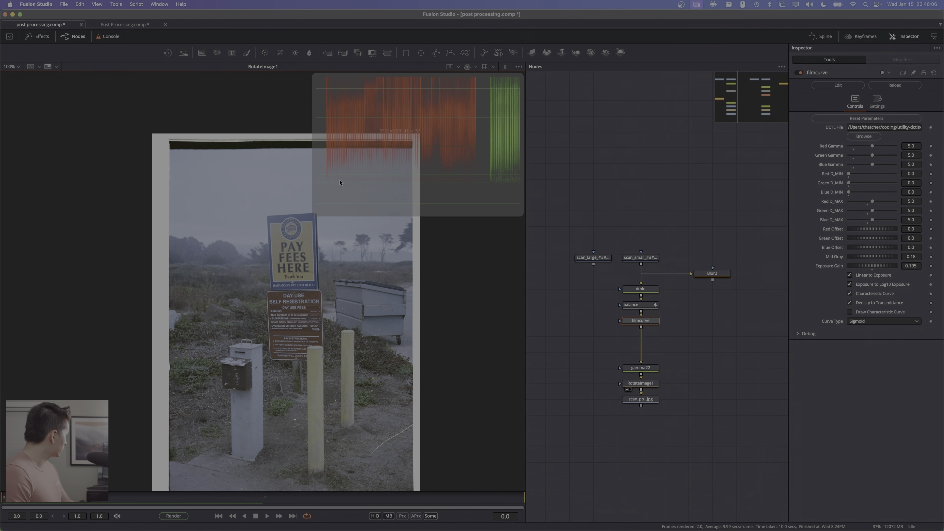
{"action": "scroll", "coordinate": [446, 183], "scroll_direction": "down", "scroll_amount": 2}
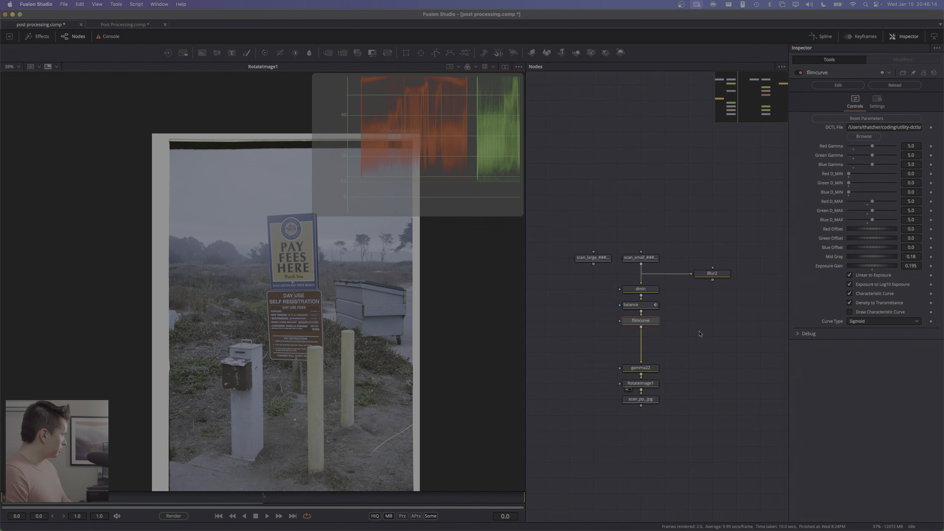
Insert a DCTL interpreter node after filmcurve and load Addition Function.dctl from the Operations folder
{"action": "mouse_move", "coordinate": [657, 322]}
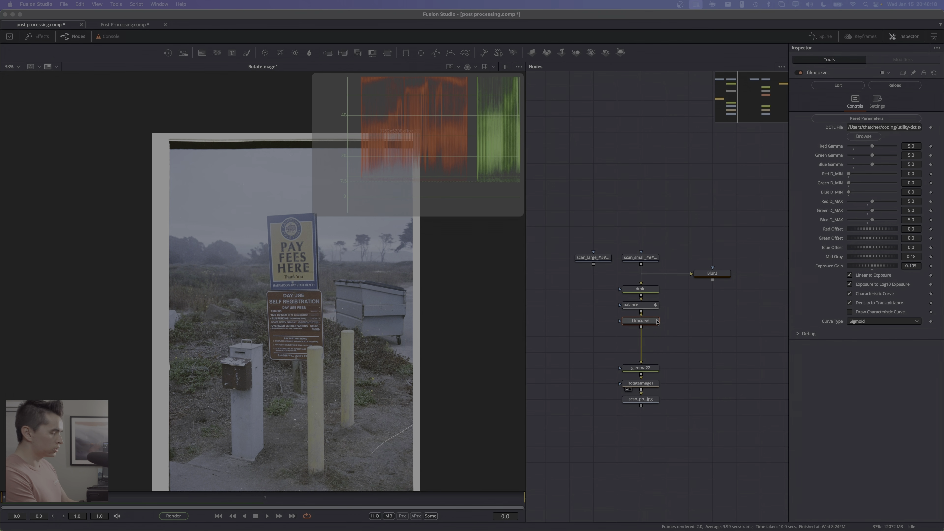
{"action": "key", "text": "Return"}
{"action": "left_click", "coordinate": [863, 136]}
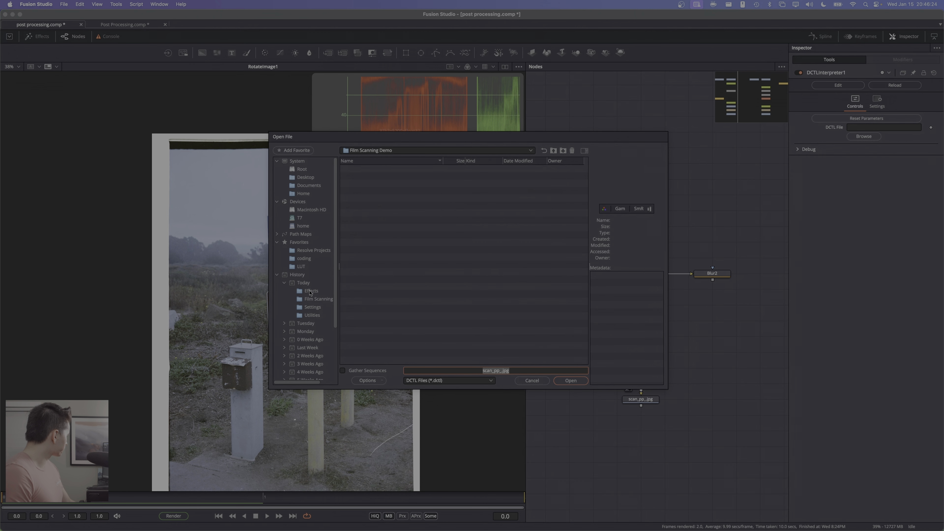
{"action": "left_click", "coordinate": [312, 292]}
{"action": "left_click", "coordinate": [553, 151]}
{"action": "double_click", "coordinate": [372, 194]}
{"action": "left_click", "coordinate": [393, 179]}
{"action": "double_click", "coordinate": [393, 179]}
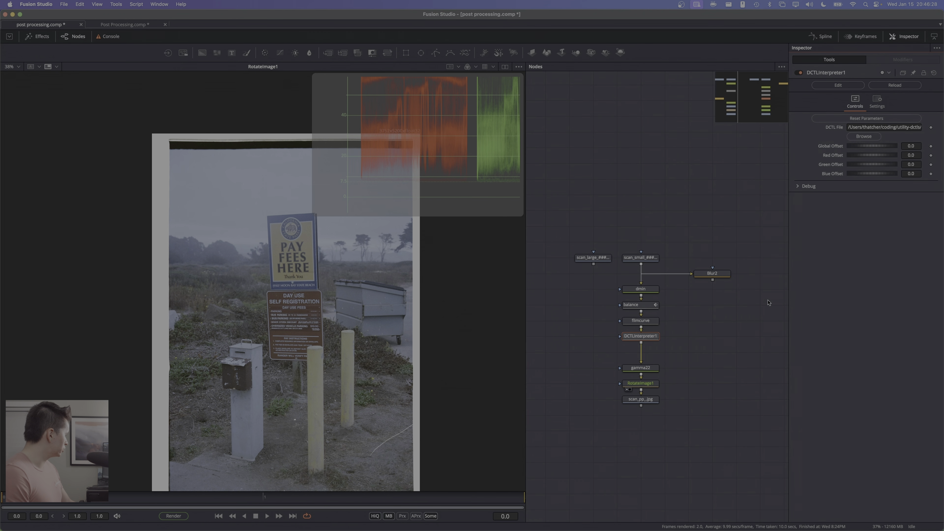
Try Global Offset values of -0.0001 and -0.001 on the addition DCTL node and check the image
{"action": "left_click", "coordinate": [916, 146]}
{"action": "type", "text": "-0.0001"}
{"action": "key", "text": "Return"}
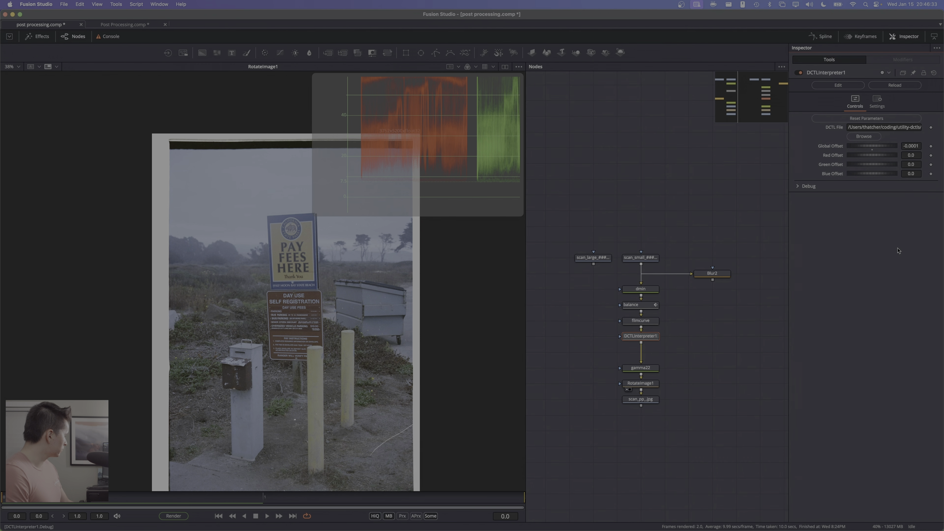
{"action": "left_click", "coordinate": [917, 146]}
{"action": "key", "text": "BackSpace"}
{"action": "key", "text": "BackSpace"}
{"action": "type", "text": "1"}
{"action": "left_click", "coordinate": [888, 245]}
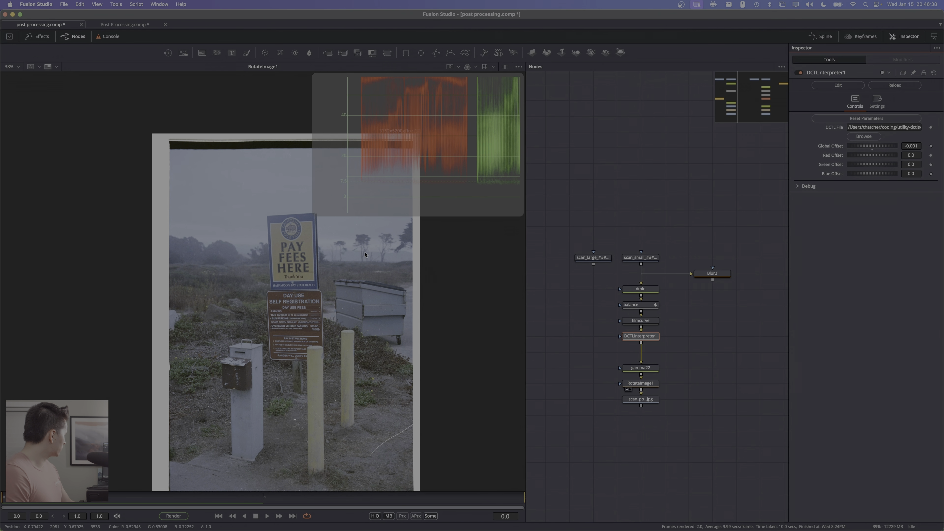
{"action": "scroll", "coordinate": [363, 252], "scroll_direction": "down", "scroll_amount": 3}
{"action": "scroll", "coordinate": [363, 252], "scroll_direction": "up", "scroll_amount": 3}
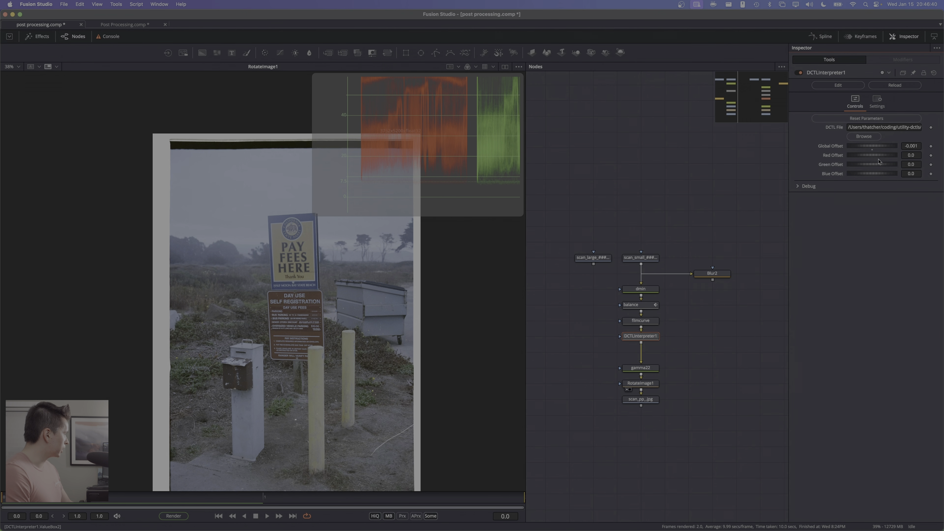
Set the addition DCTL node's Global Offset to -0.003 and check the effect on the image
{"action": "left_click_drag", "start_coordinate": [871, 146], "coordinate": [872, 146]}
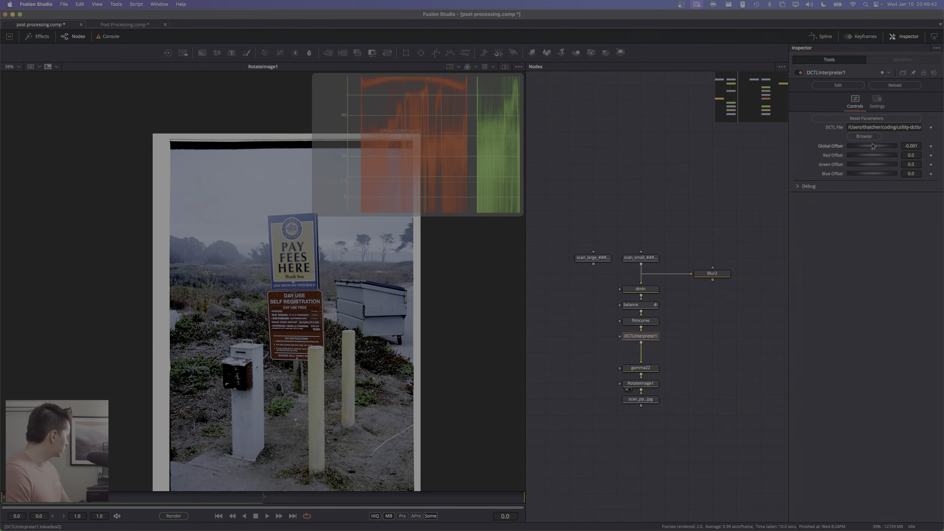
{"action": "left_click", "coordinate": [905, 145]}
{"action": "type", "text": "-"}
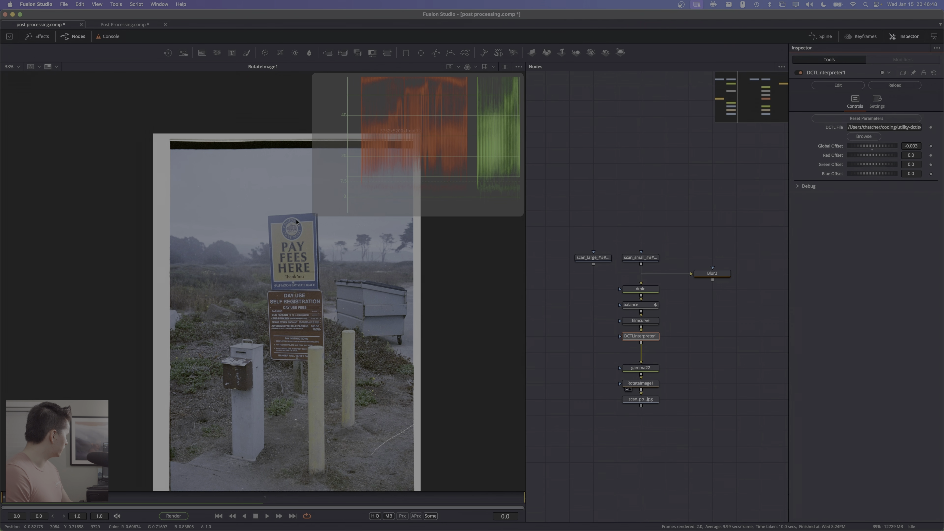
{"action": "scroll", "coordinate": [255, 195], "scroll_direction": "down", "scroll_amount": 2}
{"action": "scroll", "coordinate": [278, 250], "scroll_direction": "up", "scroll_amount": 2}
{"action": "scroll", "coordinate": [277, 275], "scroll_direction": "down", "scroll_amount": 1}
{"action": "scroll", "coordinate": [286, 235], "scroll_direction": "up", "scroll_amount": 1}
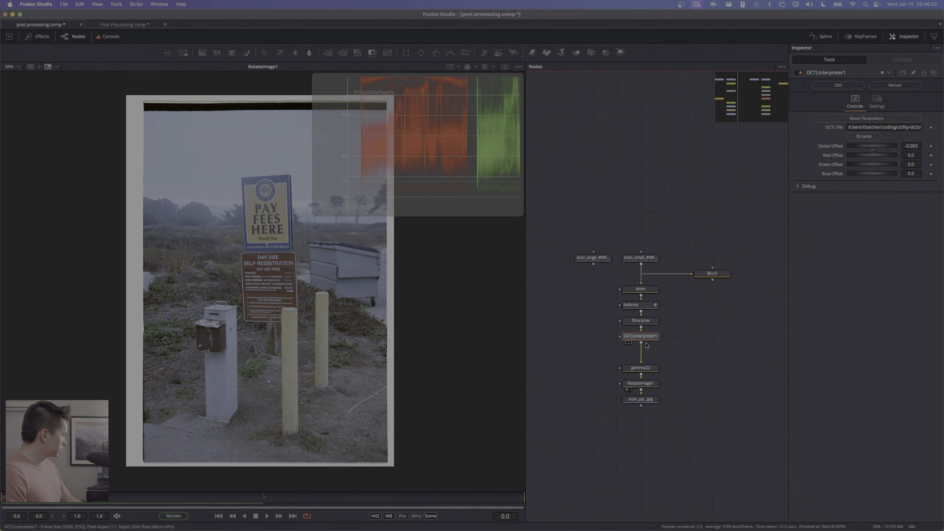
Move the addition DCTL node down to sit just above the gamma node, rename it offset, and hide the scope
{"action": "left_click_drag", "start_coordinate": [647, 346], "coordinate": [647, 349]}
{"action": "key", "text": "F2"}
{"action": "type", "text": "offset"}
{"action": "key", "text": "Return"}
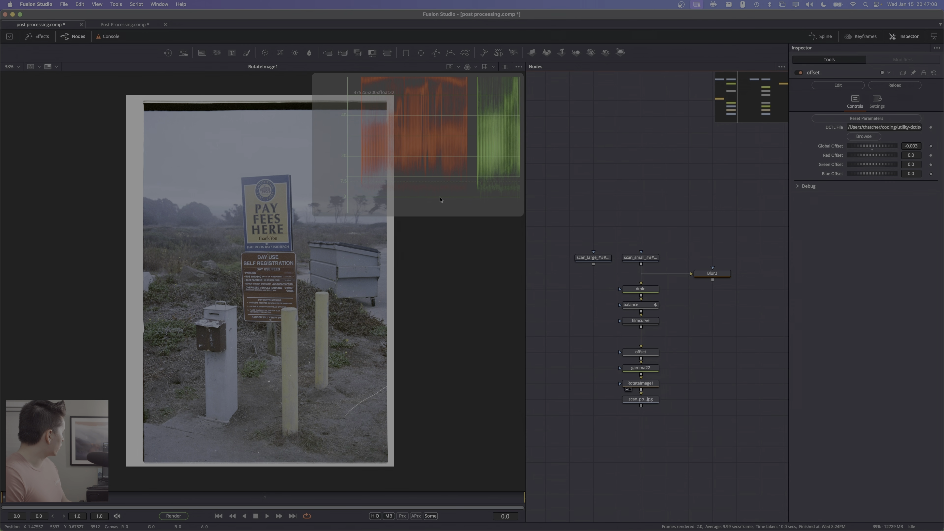
{"action": "left_click", "coordinate": [48, 66]}
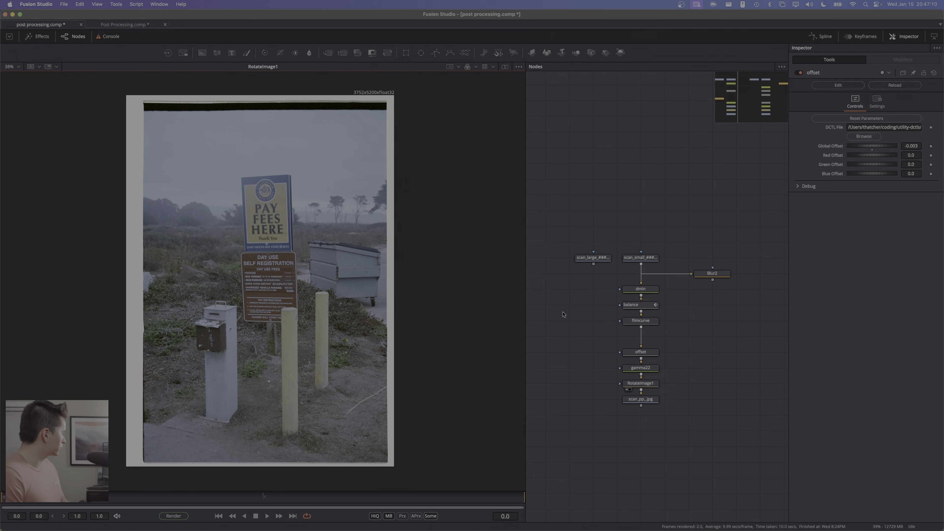
Move filmcurve down next to offset and insert another DCTL interpreter node directly after balance
{"action": "left_click_drag", "start_coordinate": [631, 320], "coordinate": [631, 336]}
{"action": "left_click", "coordinate": [647, 308]}
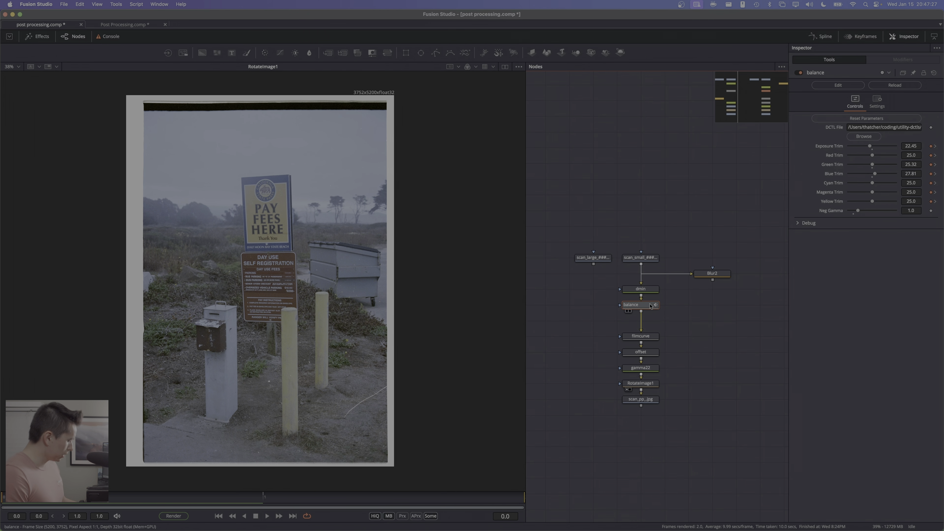
{"action": "key", "text": "shift+space"}
{"action": "type", "text": "dctl"}
{"action": "key", "text": "Return"}
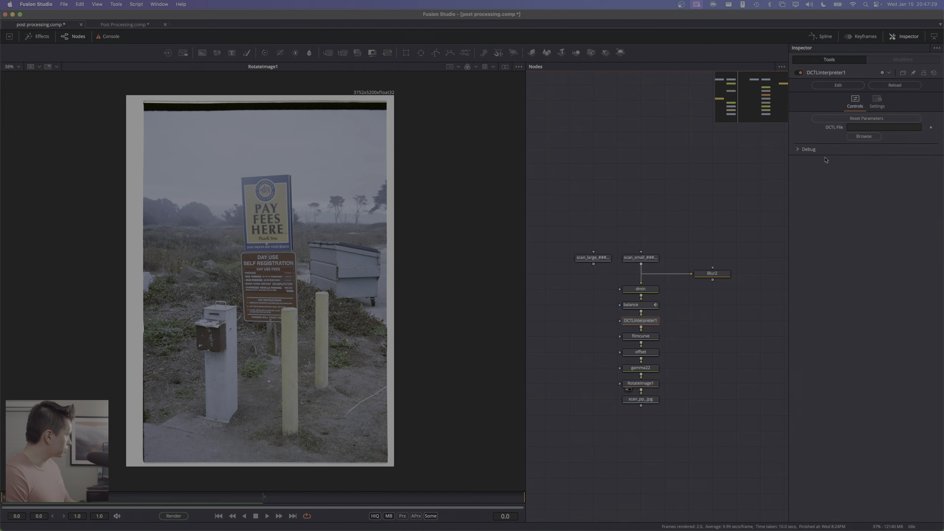
Load Linear Contrast.dctl from the Effects folder into the DCTL node after balance
{"action": "left_click", "coordinate": [864, 136]}
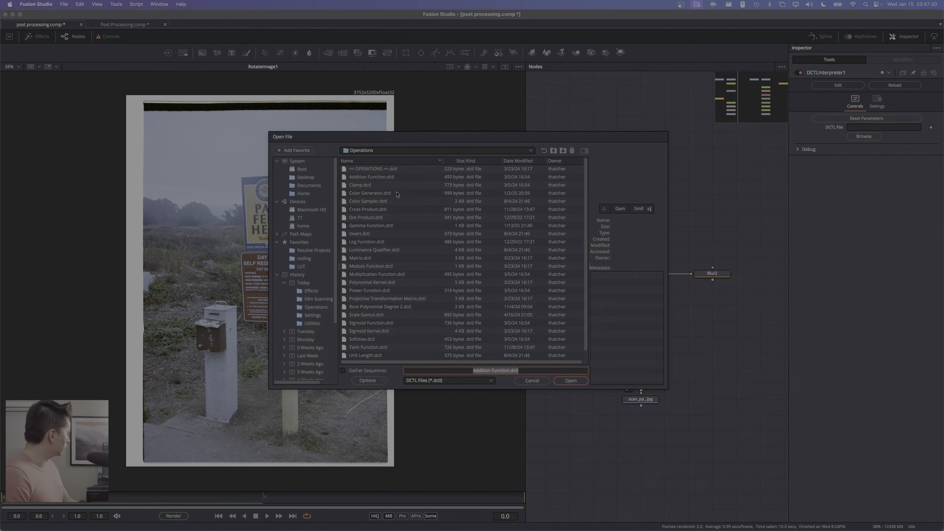
{"action": "left_click", "coordinate": [543, 149]}
{"action": "double_click", "coordinate": [366, 177]}
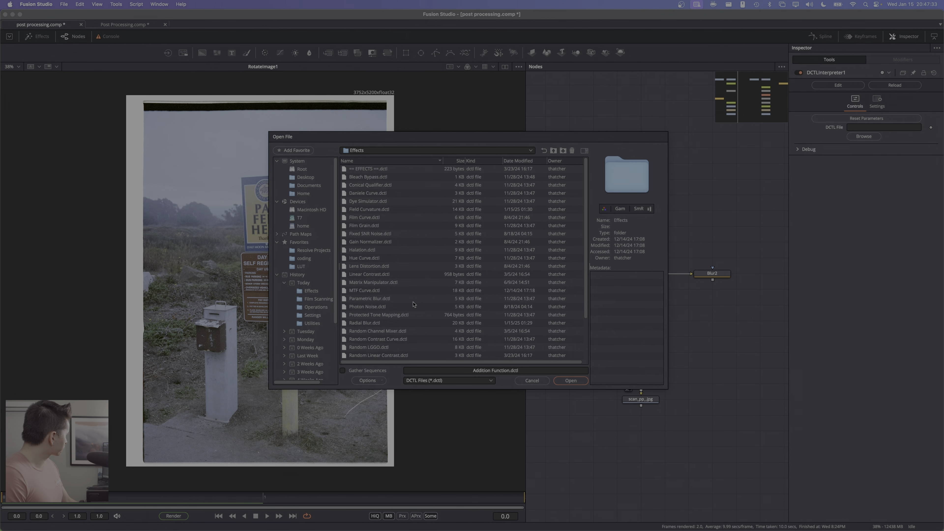
{"action": "double_click", "coordinate": [385, 275]}
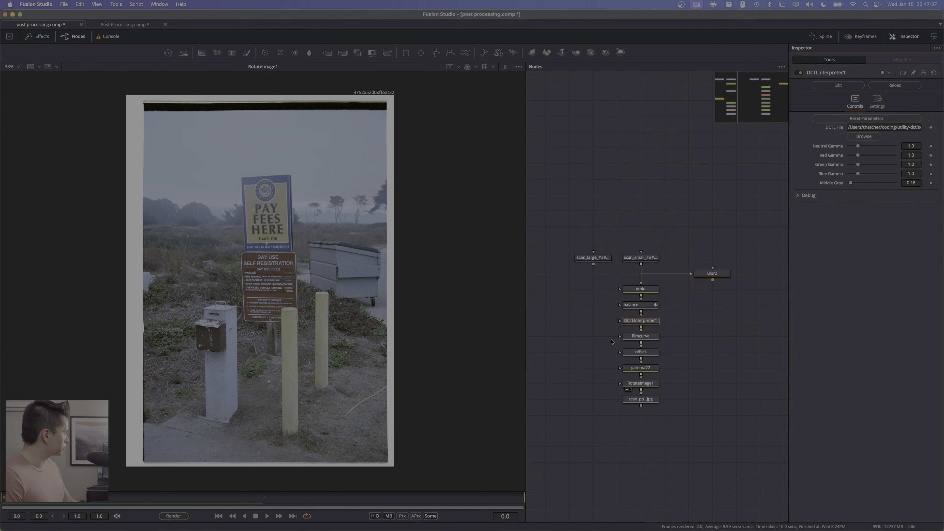
View the linear contrast node's output with the parade scope and set its Middle Gray to 0.5
{"action": "key", "text": "1"}
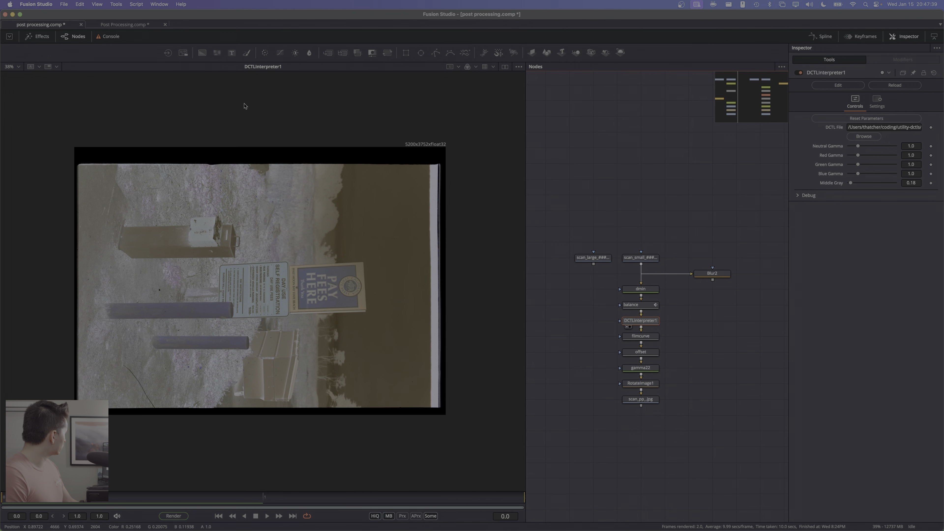
{"action": "key", "text": "v"}
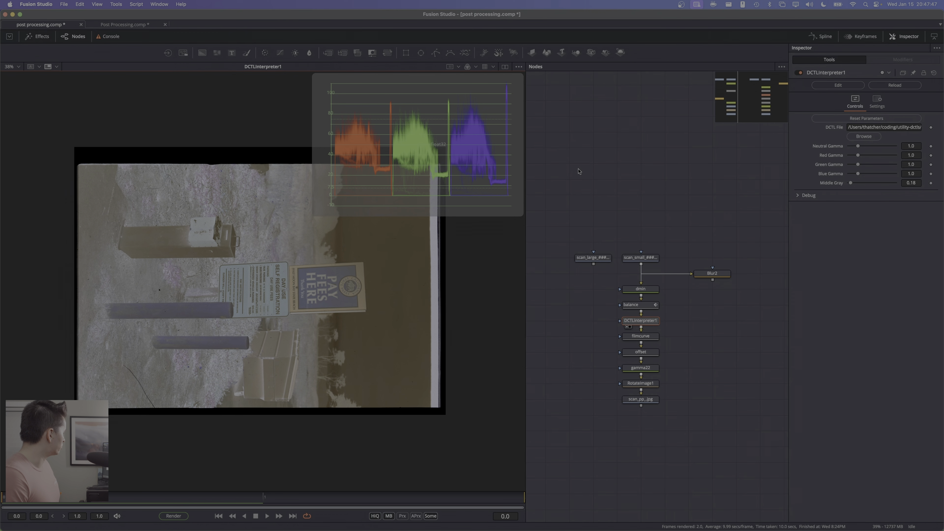
{"action": "left_click", "coordinate": [920, 183]}
{"action": "type", "text": ".5"}
{"action": "key", "text": "Tab"}
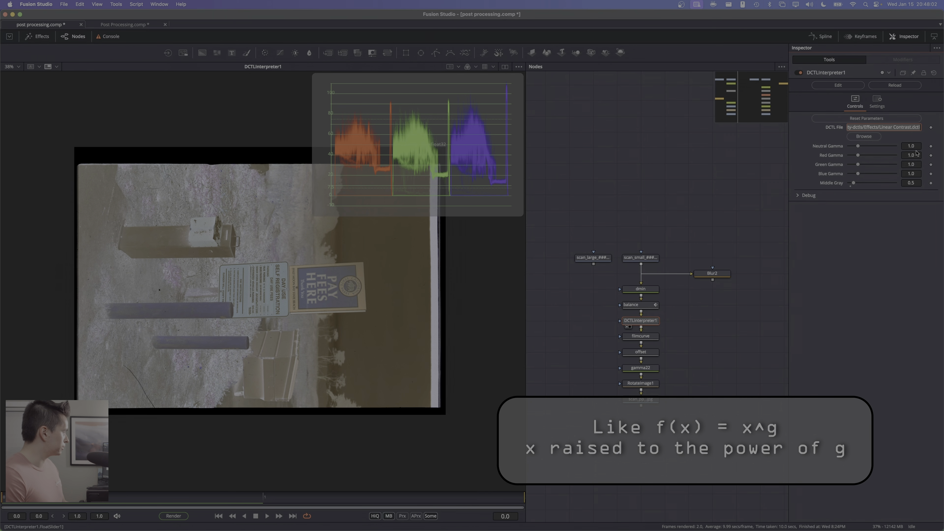
Raise the linear contrast node's Neutral Gamma to about 1.311 while viewing the Saver's output, and inspect the image detail
{"action": "left_click_drag", "start_coordinate": [914, 147], "coordinate": [915, 147]}
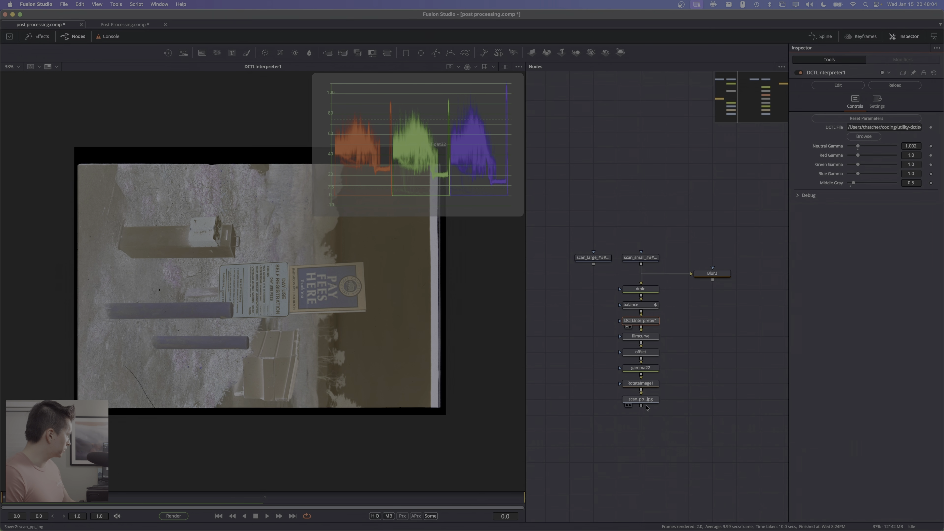
{"action": "left_click", "coordinate": [640, 399]}
{"action": "key", "text": "1"}
{"action": "left_click", "coordinate": [641, 320]}
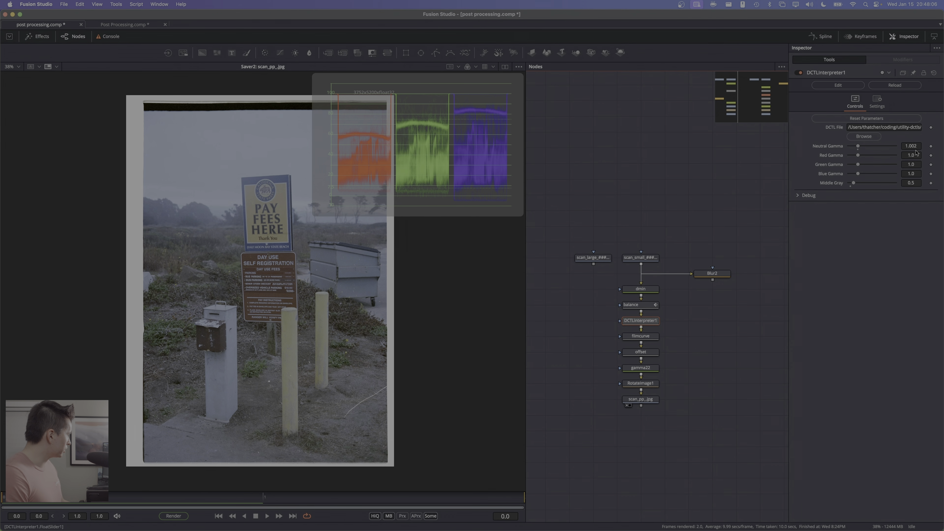
{"action": "left_click_drag", "start_coordinate": [914, 146], "coordinate": [923, 146]}
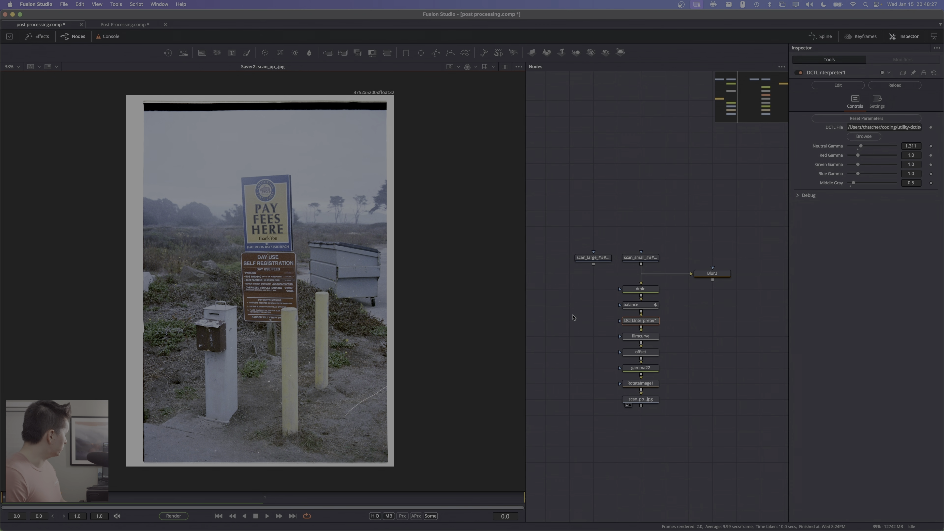
{"action": "scroll", "coordinate": [285, 289], "scroll_direction": "up", "scroll_amount": 5}
{"action": "scroll", "coordinate": [294, 283], "scroll_direction": "up", "scroll_amount": 5}
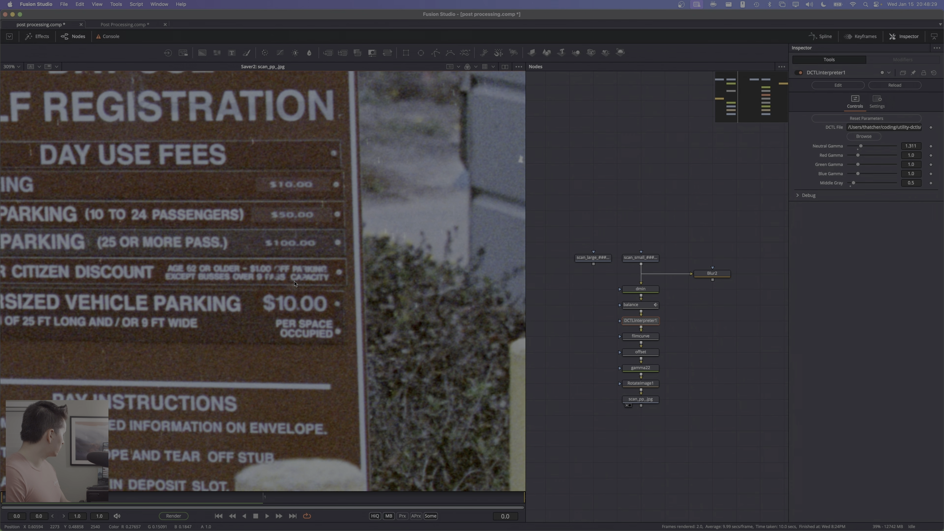
{"action": "scroll", "coordinate": [294, 283], "scroll_direction": "down", "scroll_amount": 10}
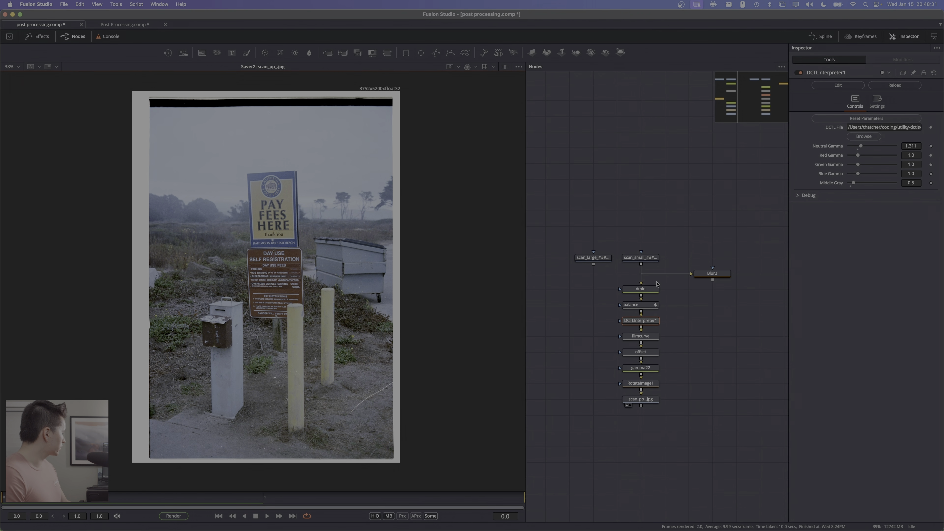
Feed dmin from the scan_large loader instead of scan_small and inspect the full-resolution image detail in the viewer
{"action": "left_click_drag", "start_coordinate": [594, 264], "coordinate": [620, 289]}
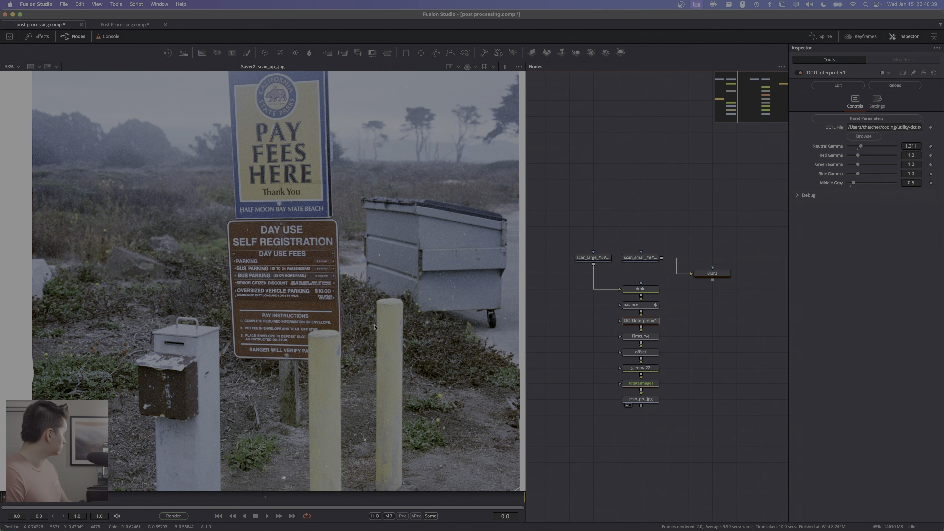
{"action": "scroll", "coordinate": [375, 327], "scroll_direction": "down", "scroll_amount": 2}
{"action": "left_click_drag", "start_coordinate": [419, 340], "coordinate": [406, 323]}
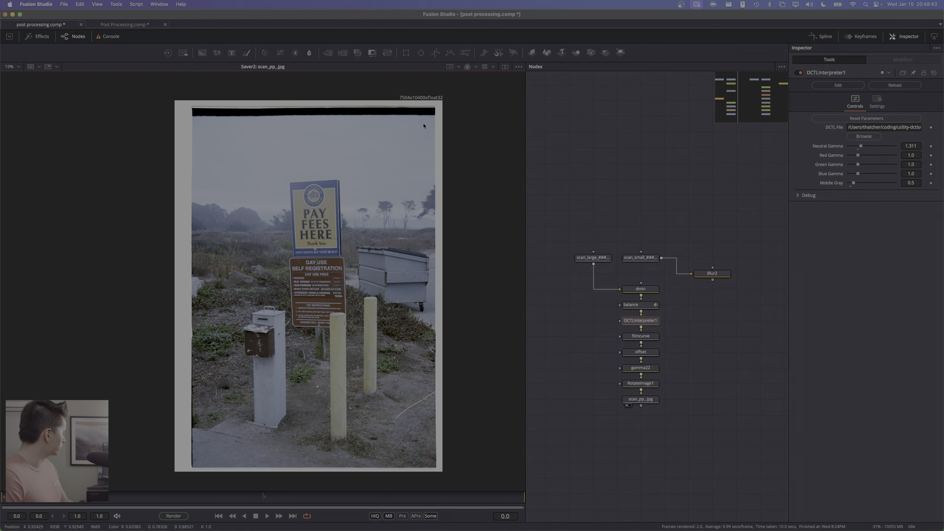
{"action": "scroll", "coordinate": [371, 376], "scroll_direction": "up", "scroll_amount": 4}
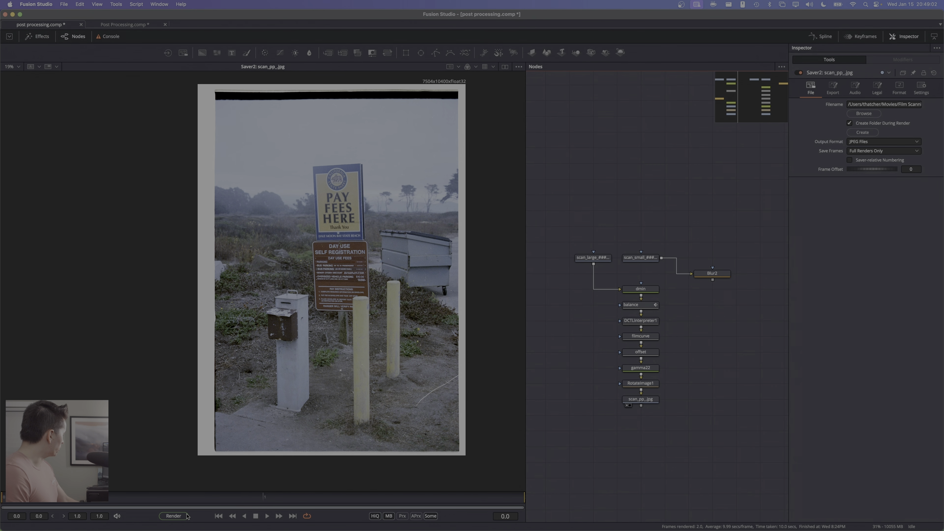
Render the composition's JPEG output, and open scan_pp_0000.jpg from the Film Scanning Demo folder in Preview in an enlarged window
{"action": "left_click", "coordinate": [174, 516]}
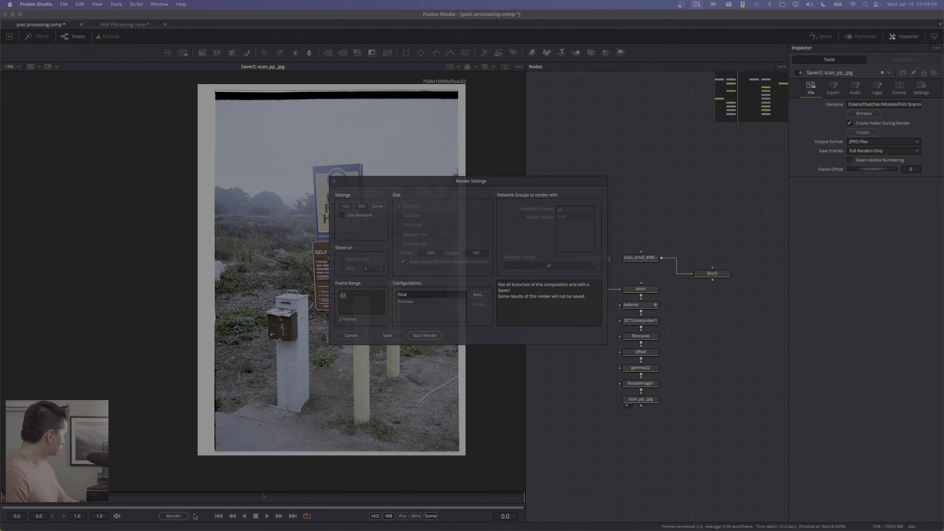
{"action": "left_click", "coordinate": [422, 340]}
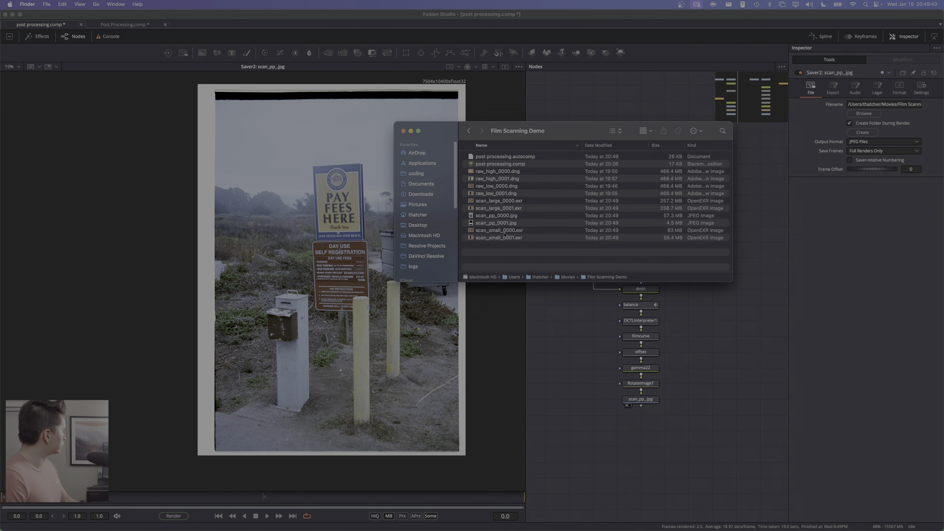
{"action": "left_click", "coordinate": [511, 216]}
{"action": "left_click_drag", "start_coordinate": [943, 238], "coordinate": [572, 82]}
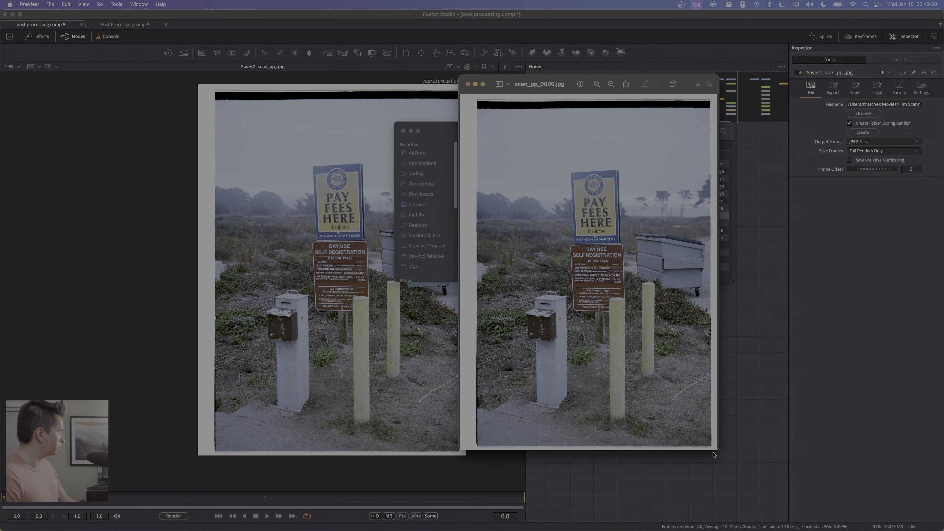
{"action": "left_click_drag", "start_coordinate": [718, 450], "coordinate": [838, 504]}
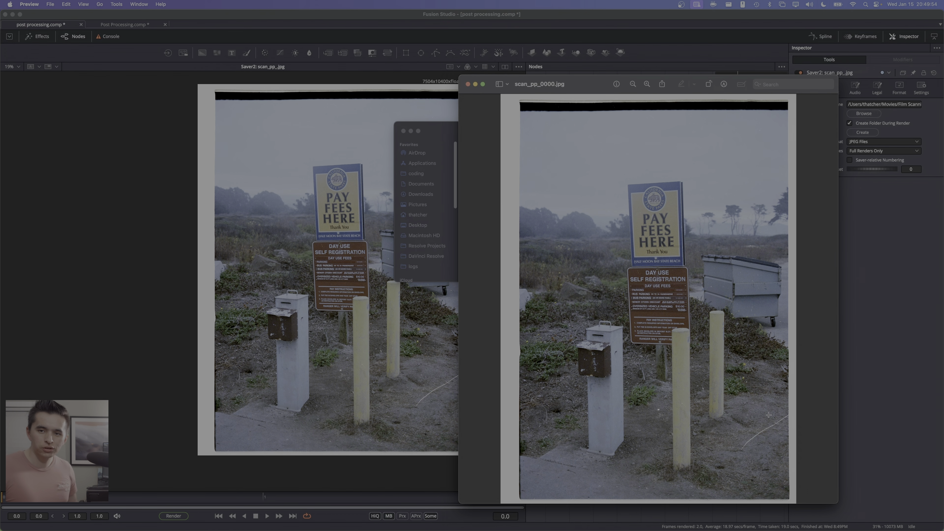